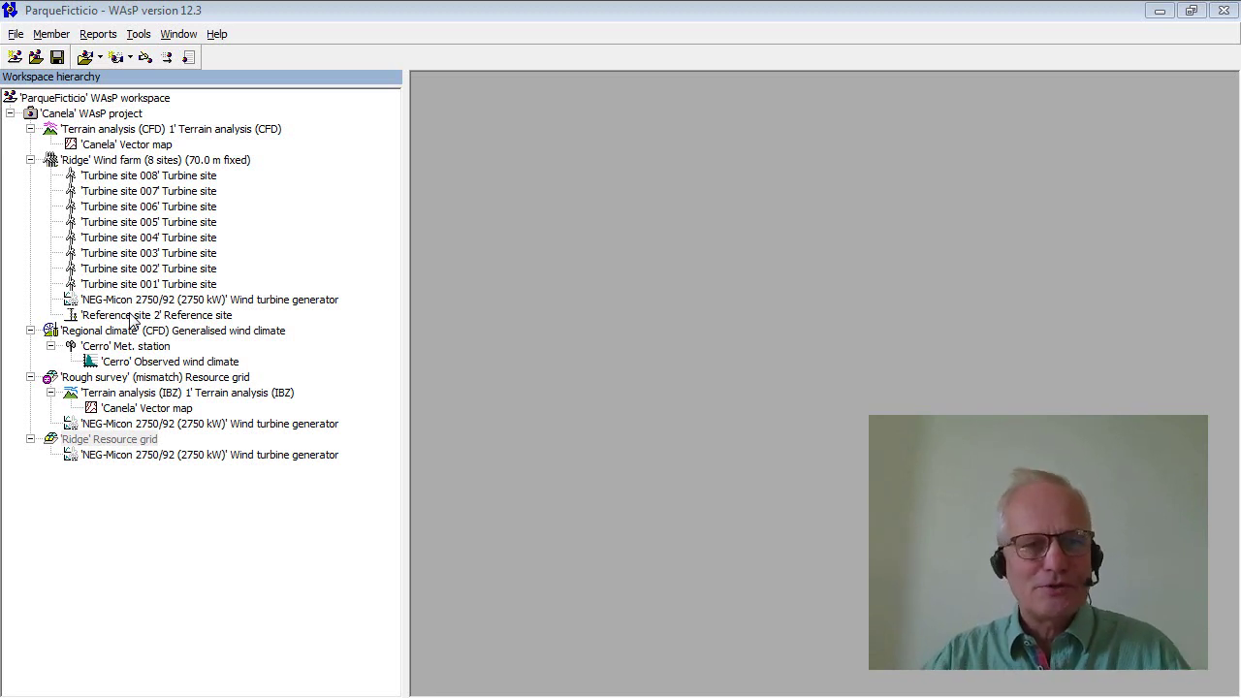
Show the 'Ridge' resource grid in a new spatial view.
left_click(92, 442)
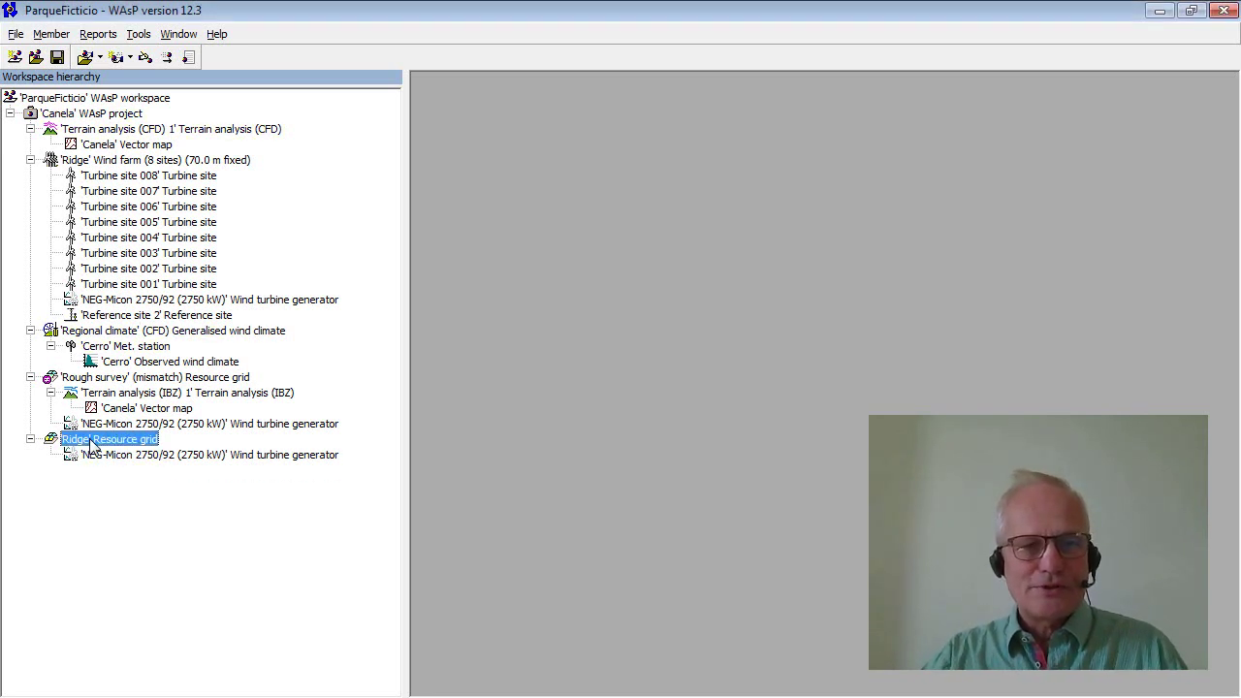
right_click(92, 444)
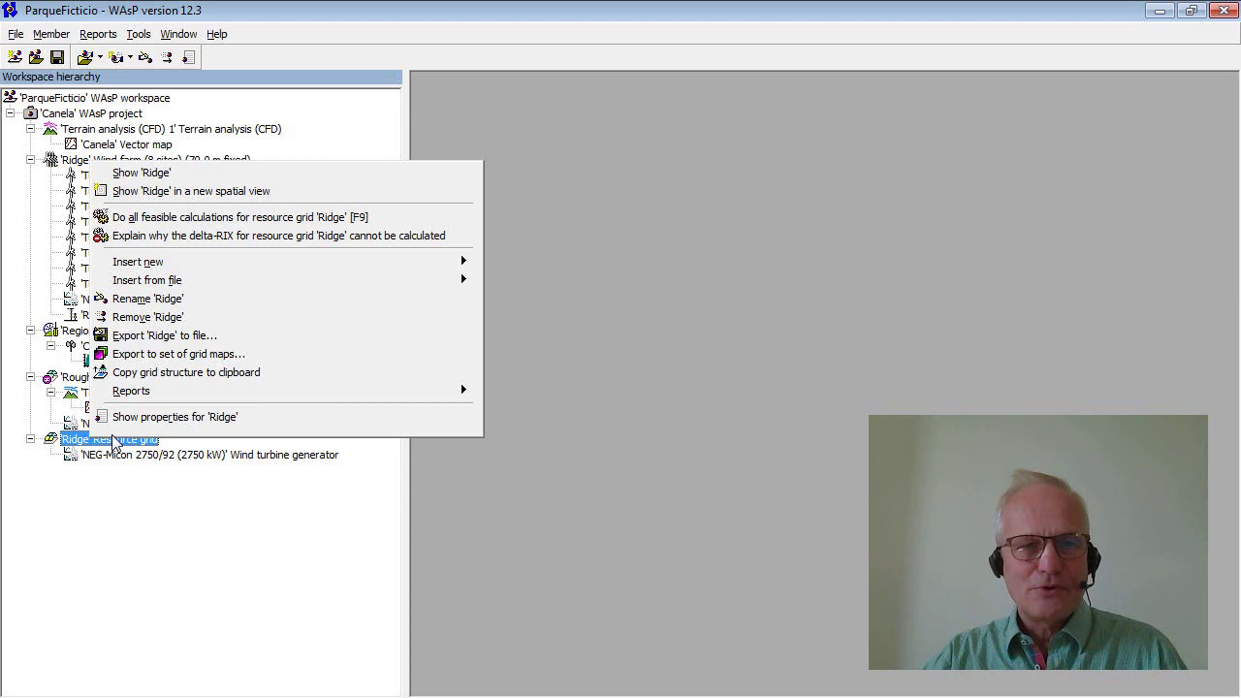
left_click(126, 191)
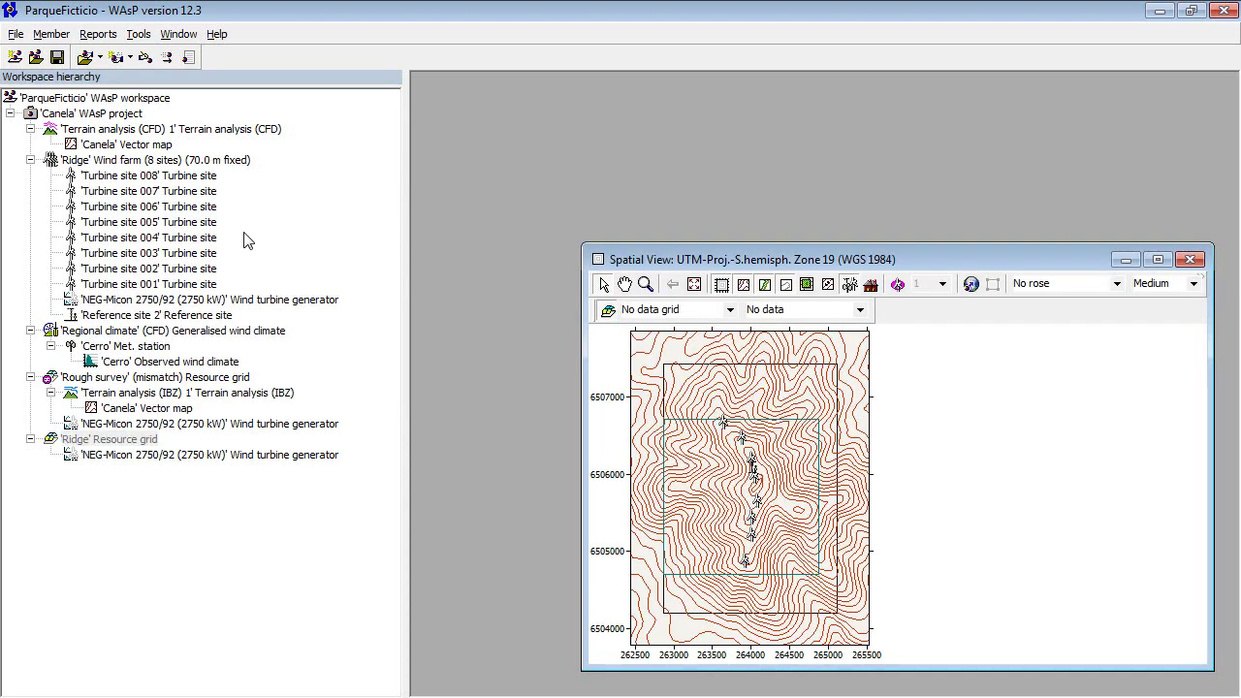
Map the Flow inclination values in the new Ridge spatial view.
left_click(729, 312)
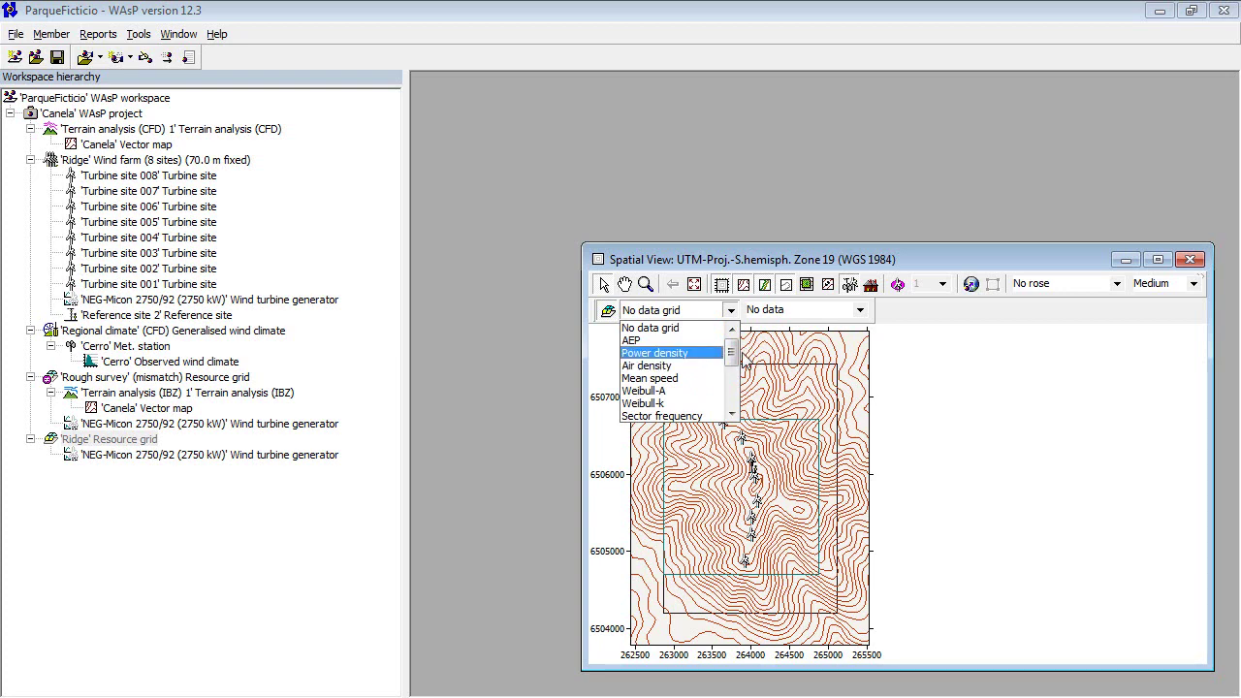
left_click_drag(732, 352, 728, 378)
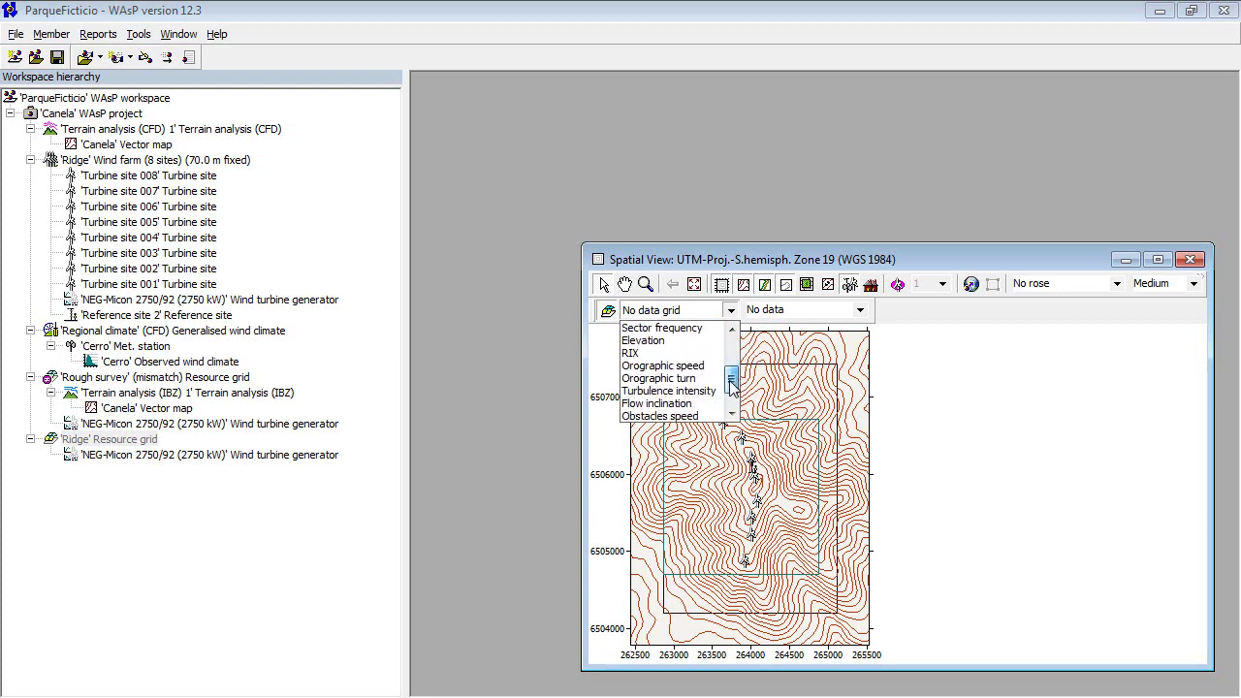
left_click(670, 403)
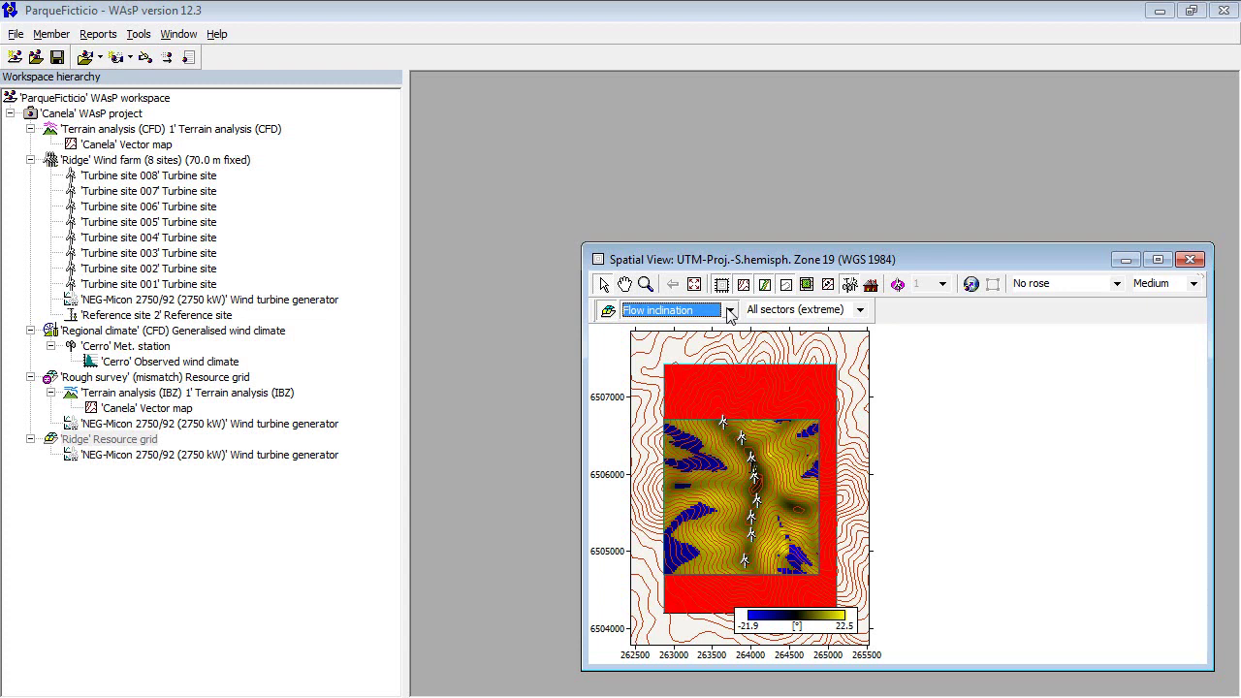
left_click(730, 311)
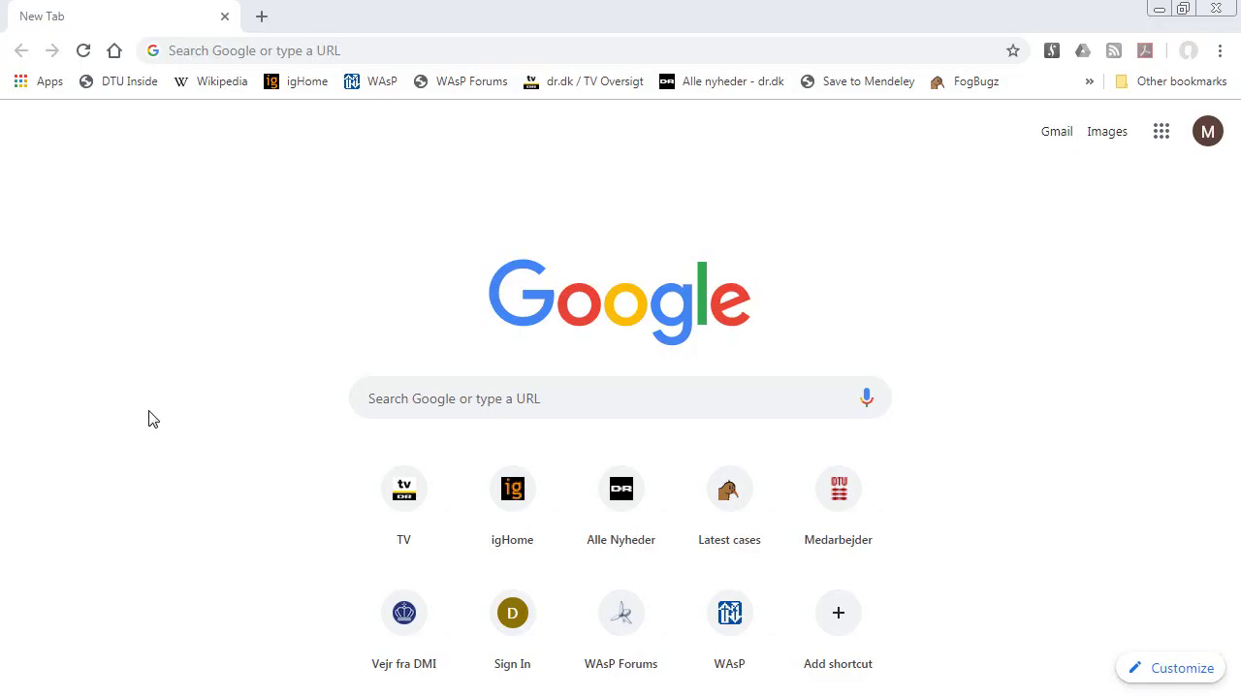
Visit wasp.dk and open its WAsP CFD 'Wind model for complex terrain' page.
left_click(434, 49)
type("w")
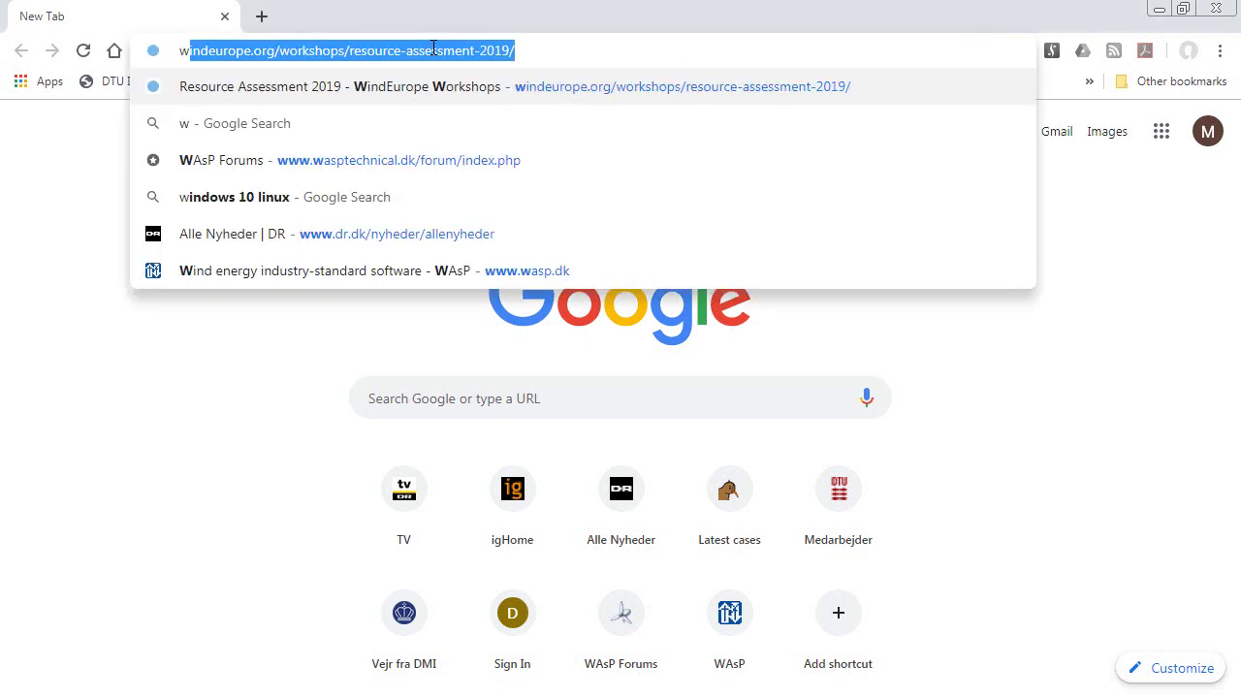
type("asp.dk")
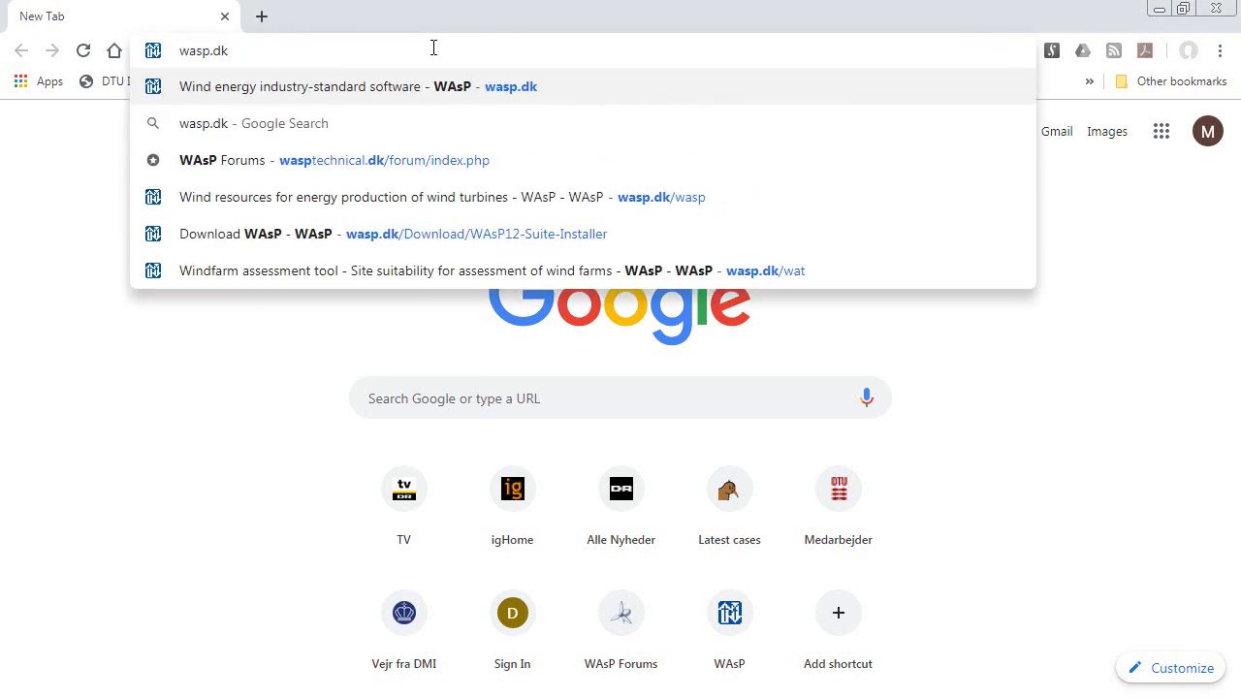
key("Return")
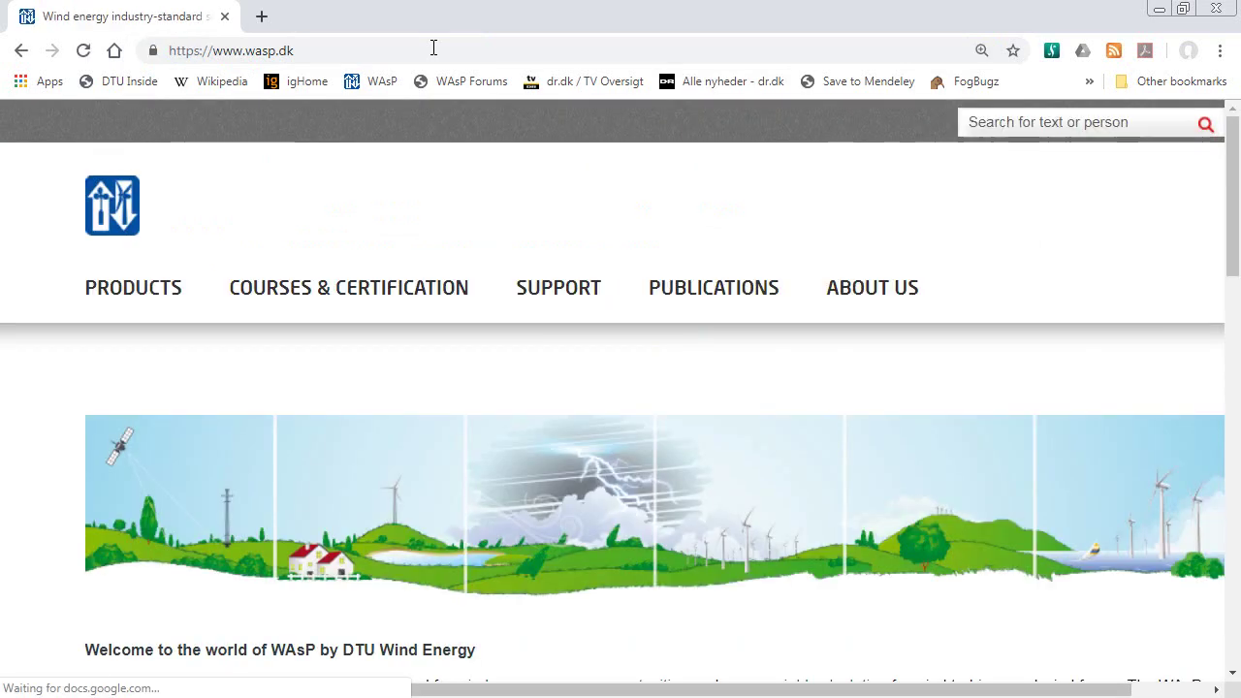
left_click(965, 531)
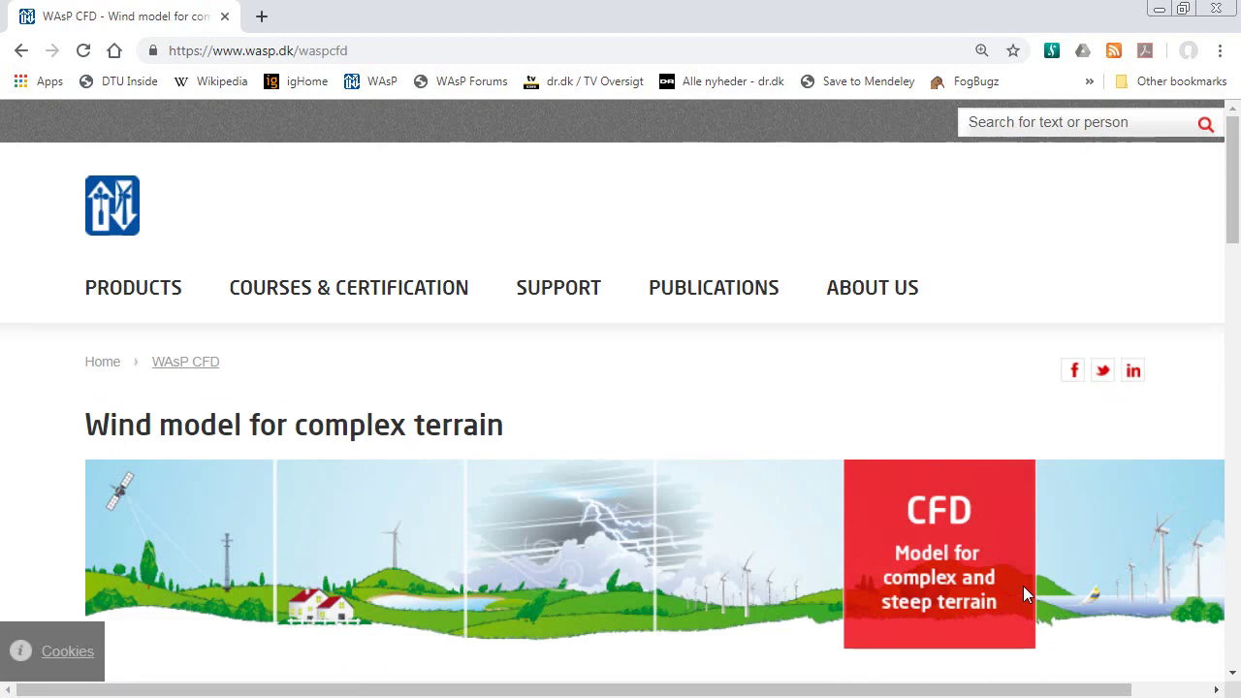
scroll(1035, 580, "down", 1, "ctrl")
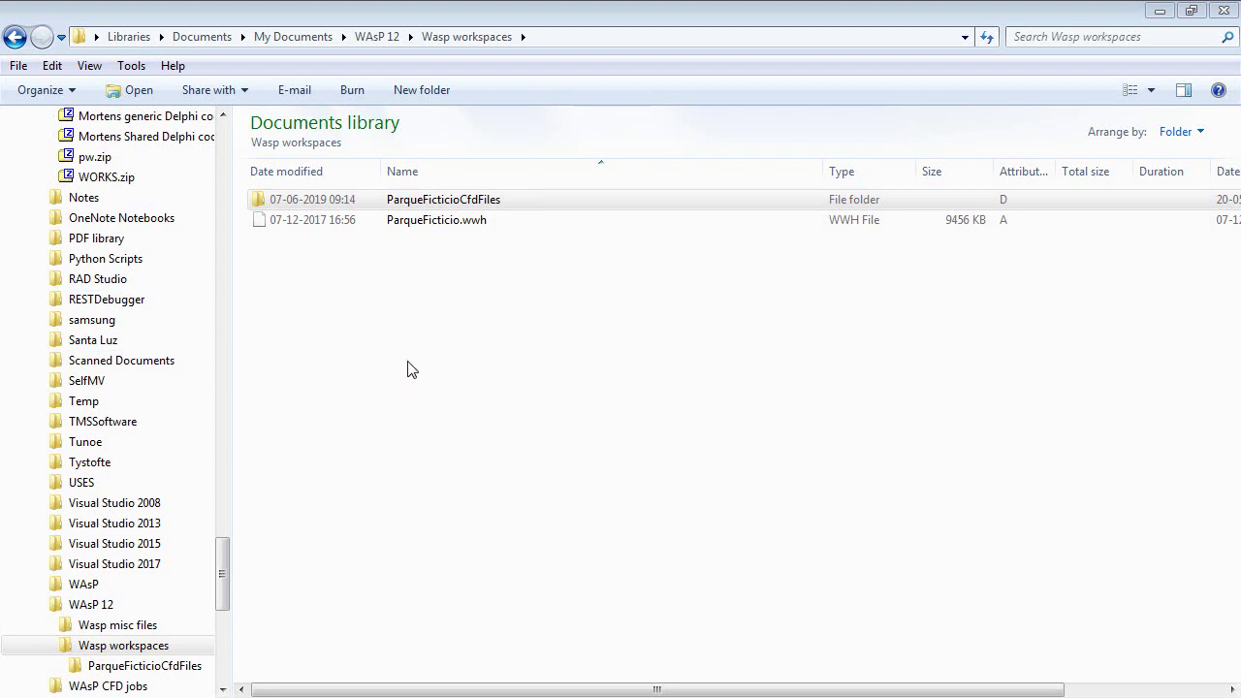
Open the ParqueFicticioCfdFiles folder to list its four .cfdres files.
double_click(397, 201)
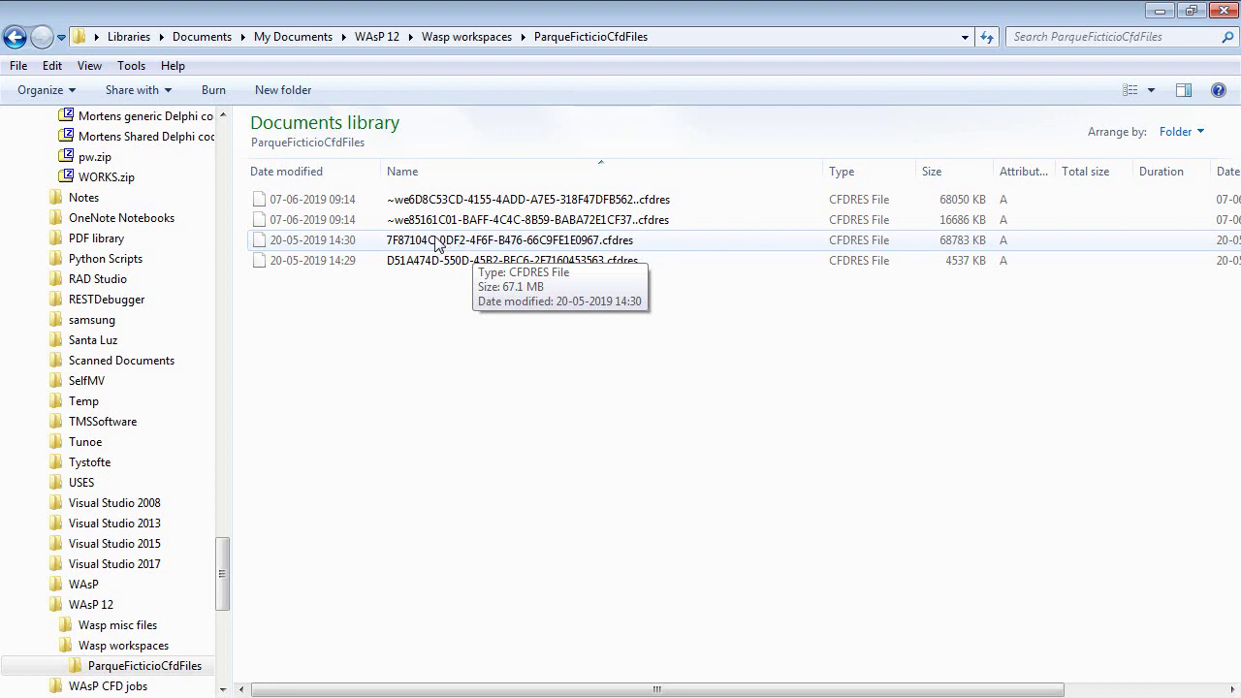
Open the 68783 KB .cfdres file as a 7-Zip archive and move the window to the top.
left_click(436, 242)
right_click(436, 240)
mouse_move(484, 271)
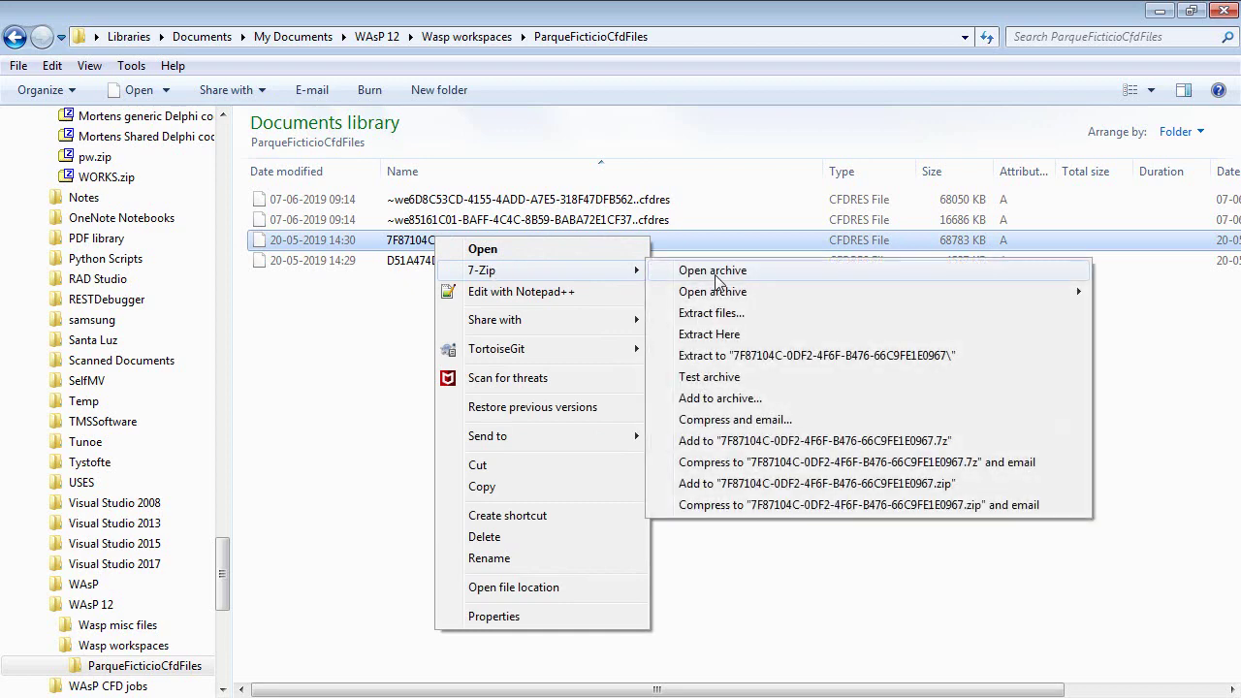
left_click(714, 274)
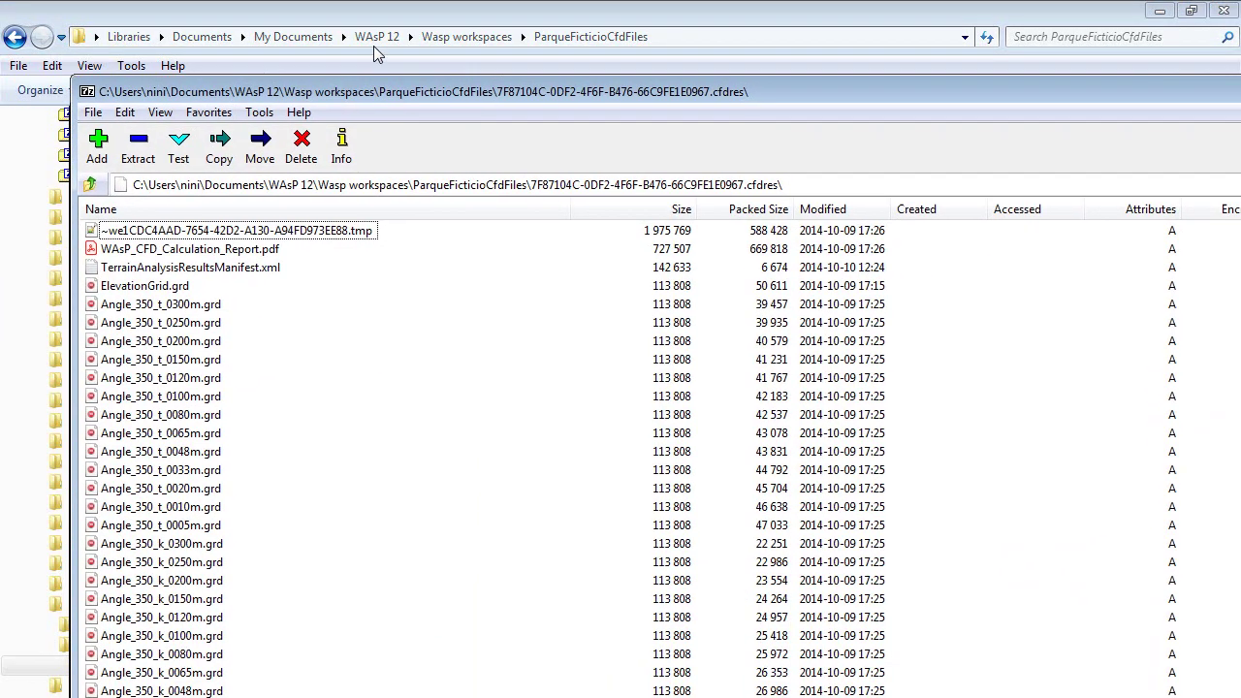
left_click_drag(373, 49, 328, 10)
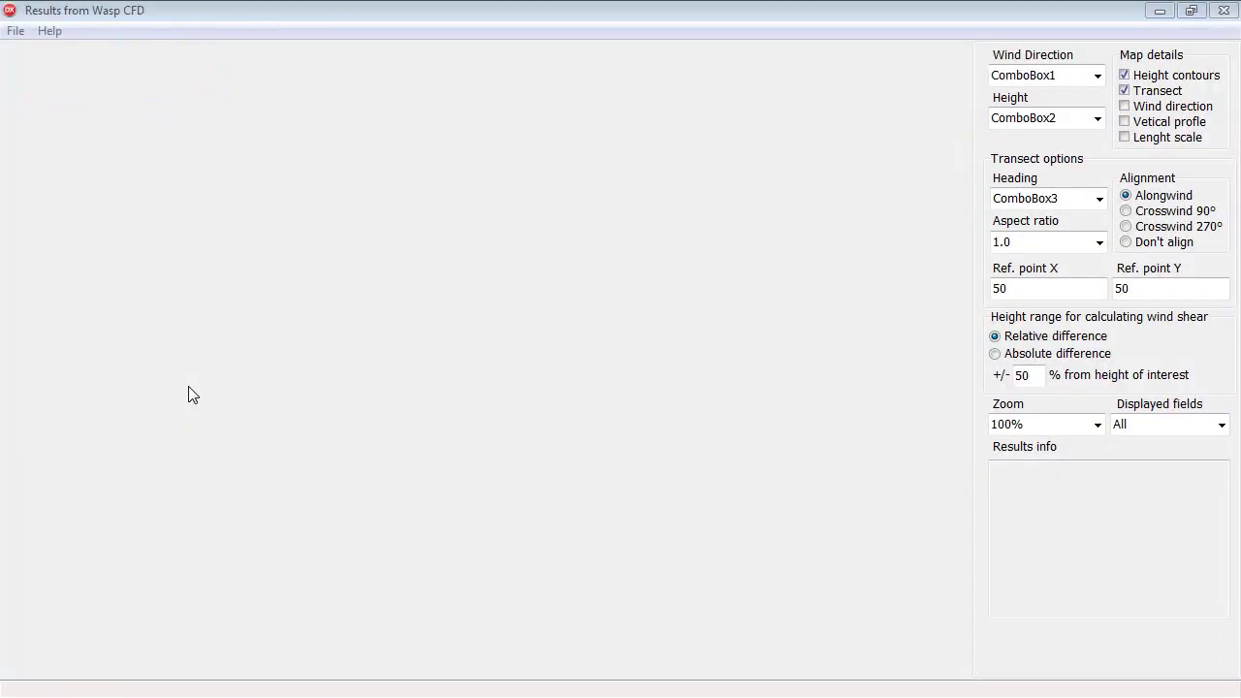
Load the 7F87104C-0DF2-4F6F-B476-66C9FE1E0967.cfdres results file via File > Load.
left_click(17, 32)
left_click(48, 54)
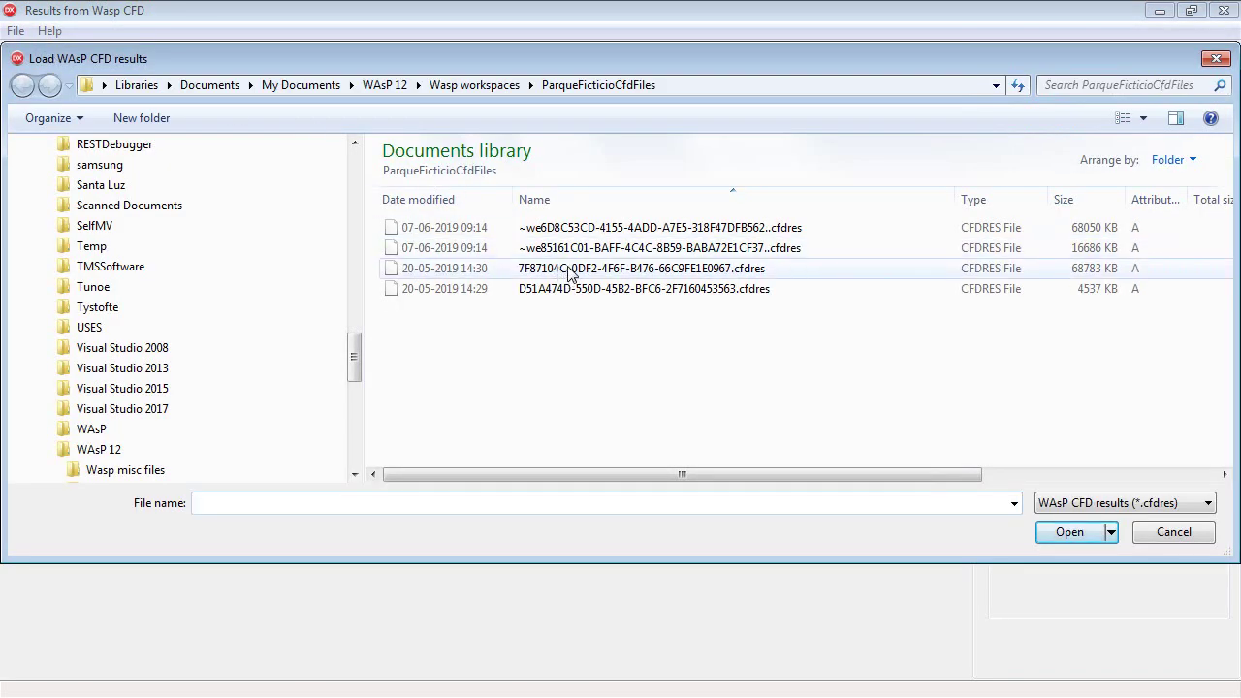
double_click(570, 275)
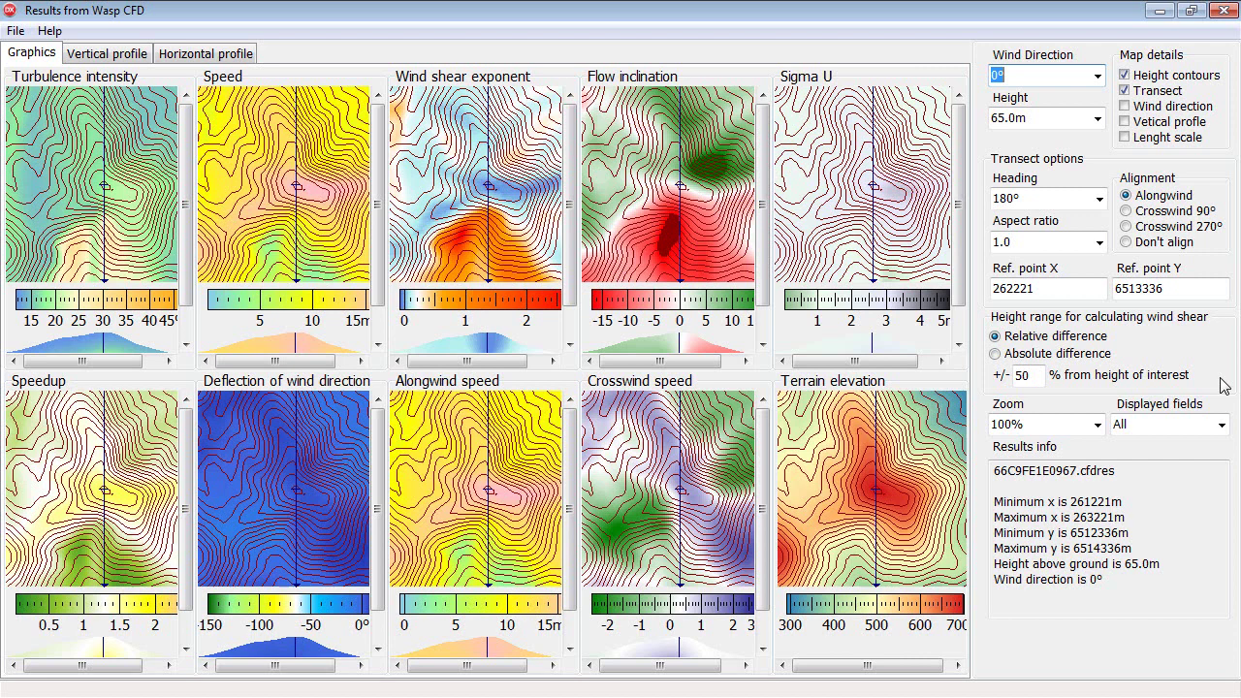
Show the results for 10° wind direction at 100.0m height.
left_click(1102, 79)
left_click(1044, 118)
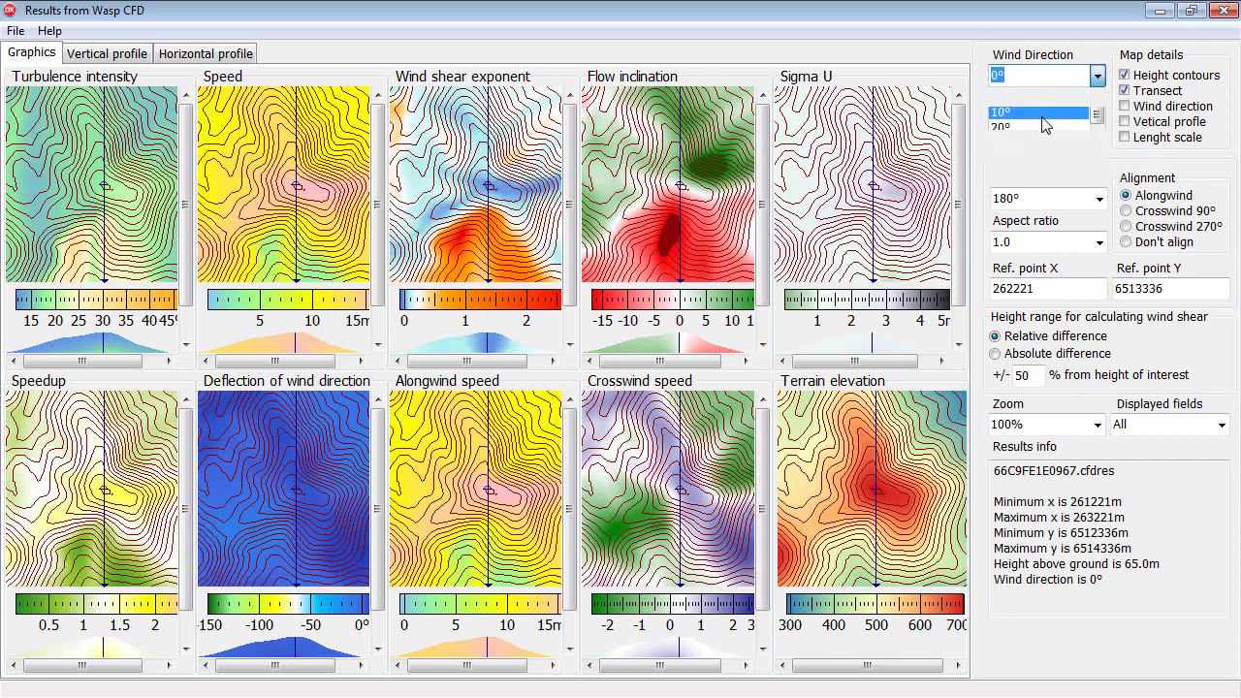
left_click(1098, 118)
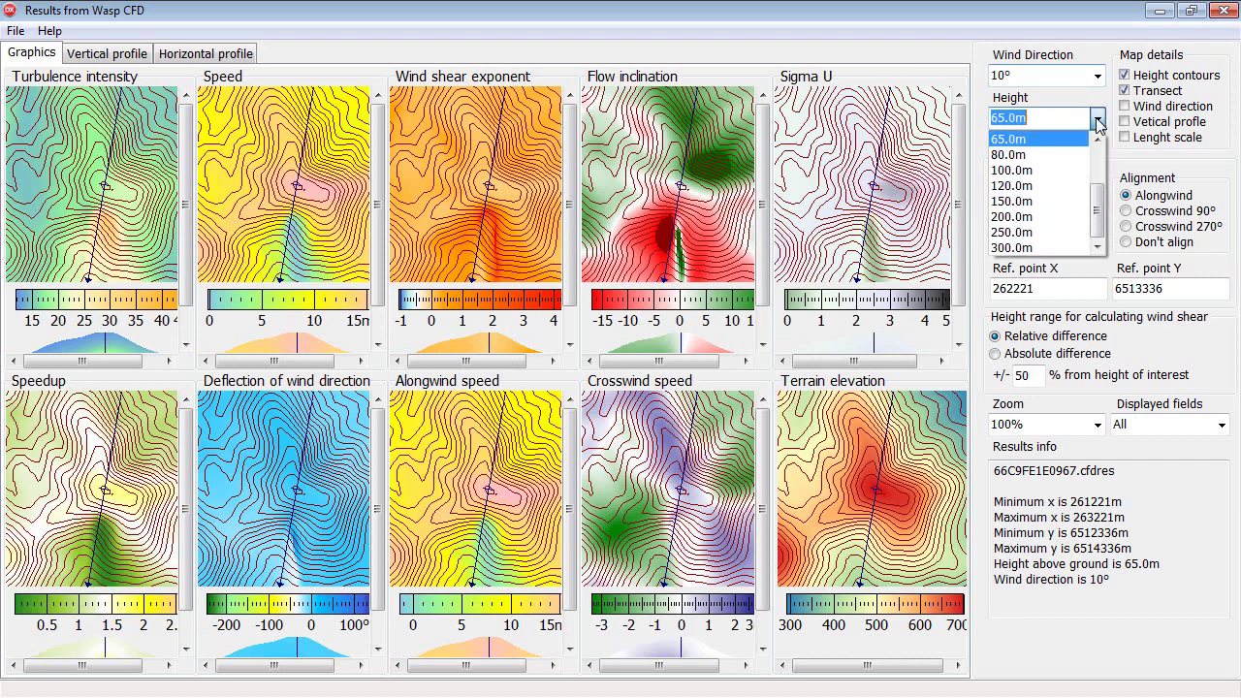
left_click(1070, 170)
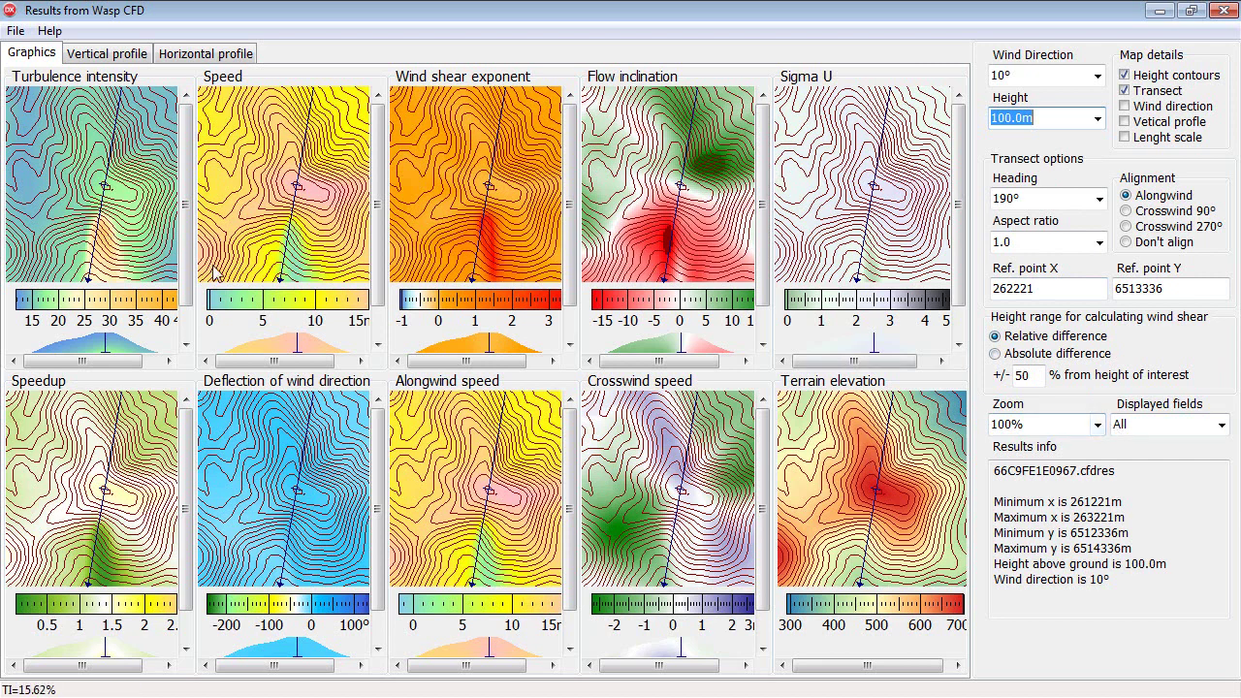
Display only the wind speed map, zoomed to 152%.
left_click(1221, 424)
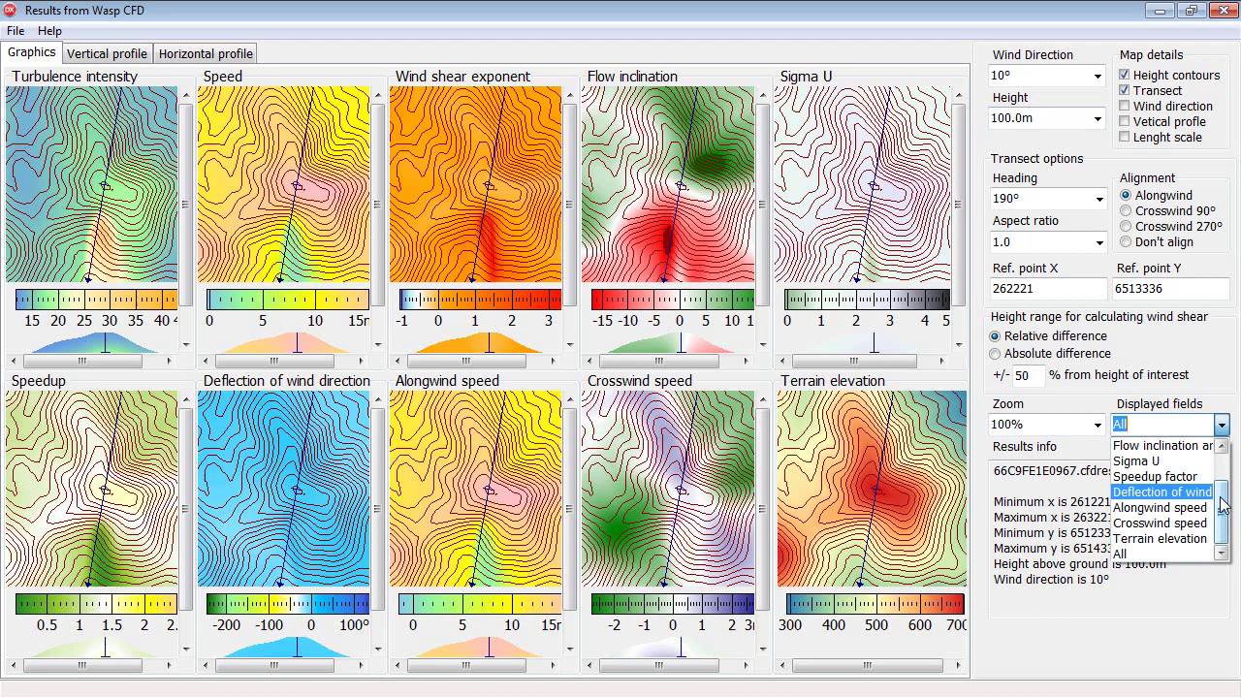
left_click_drag(1227, 510, 1227, 453)
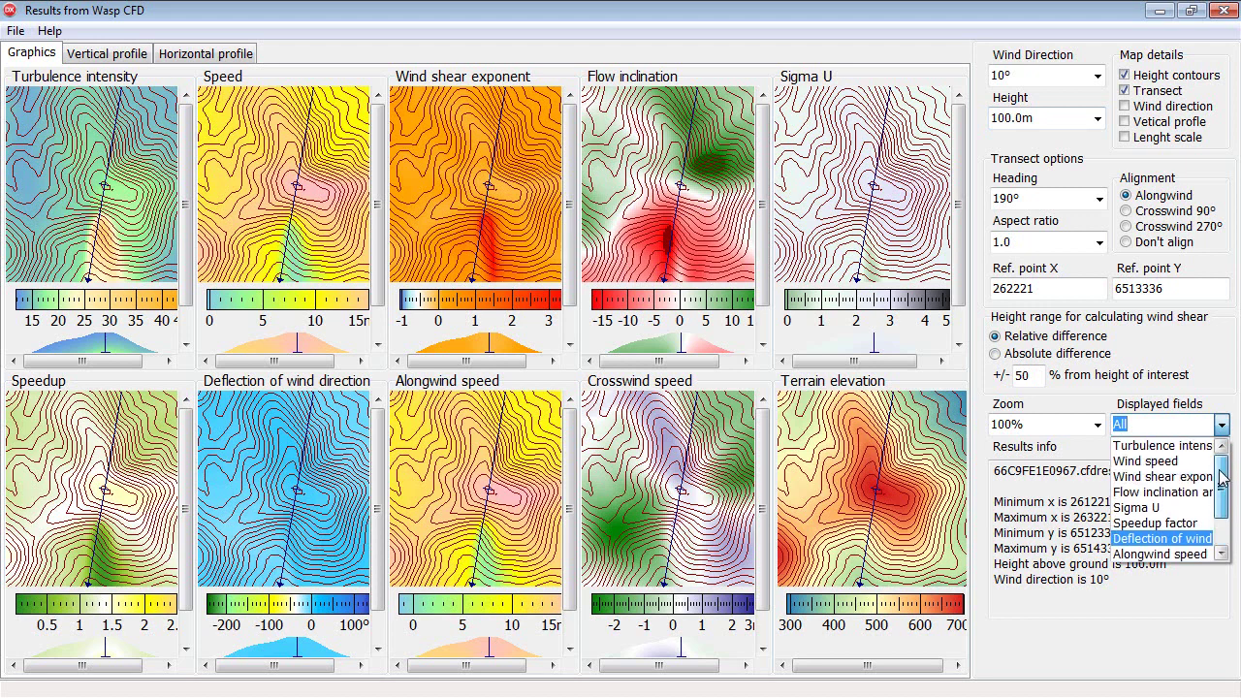
left_click(1154, 460)
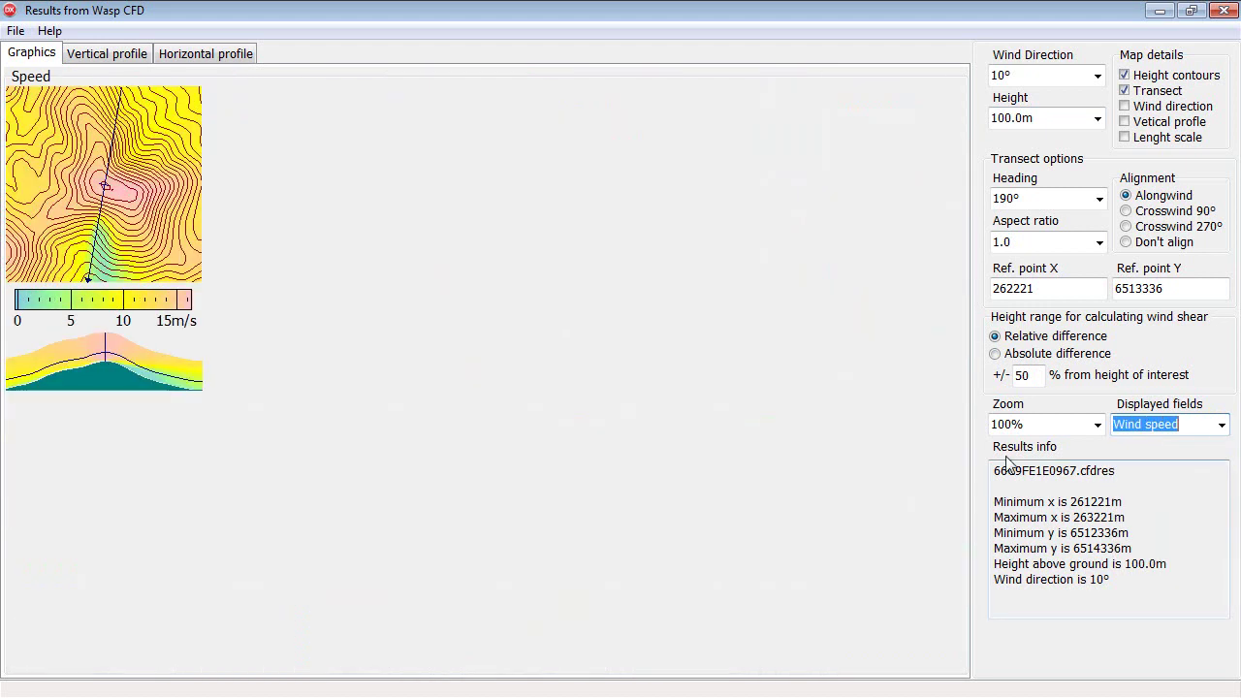
left_click(1097, 425)
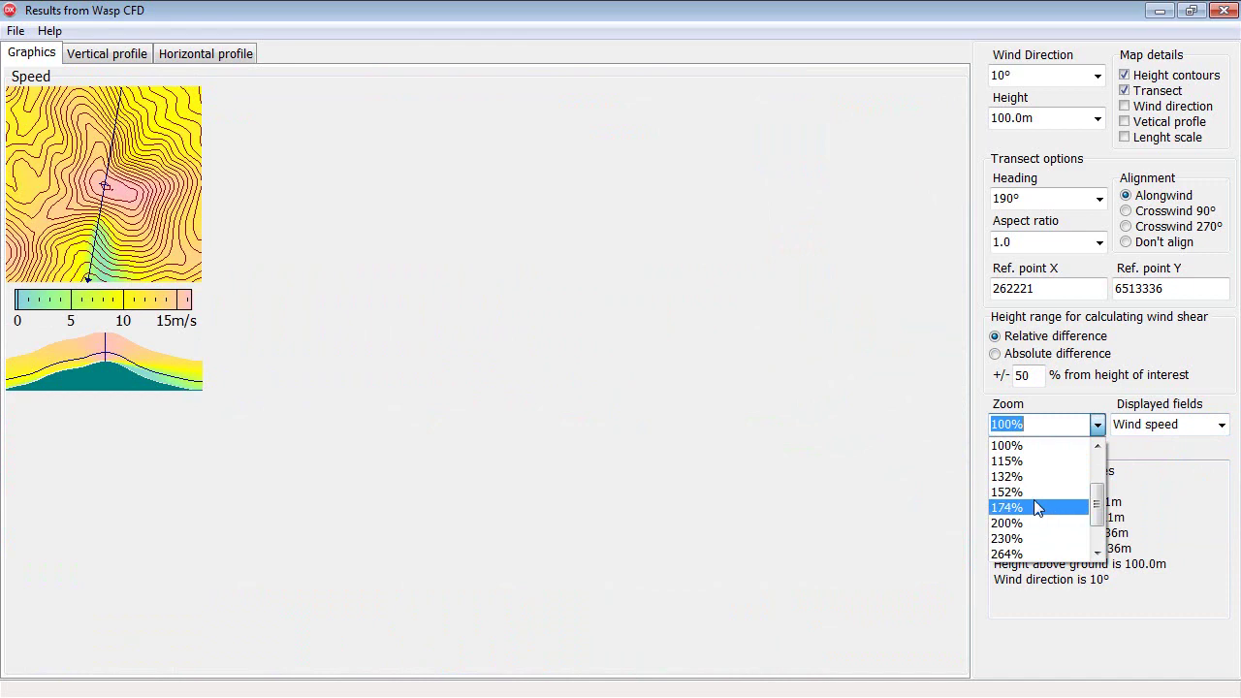
left_click(1033, 499)
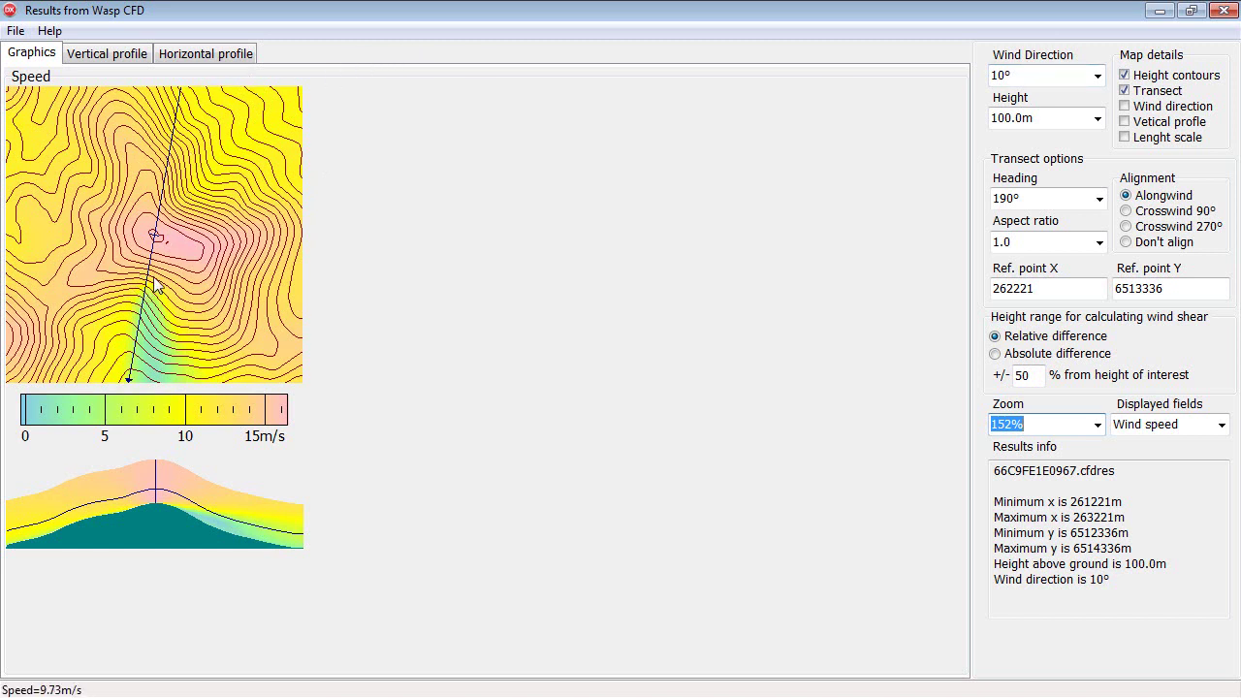
Overlay wind direction arrows at 33.0m height and mark the vertical profile on the transect.
left_click(1125, 106)
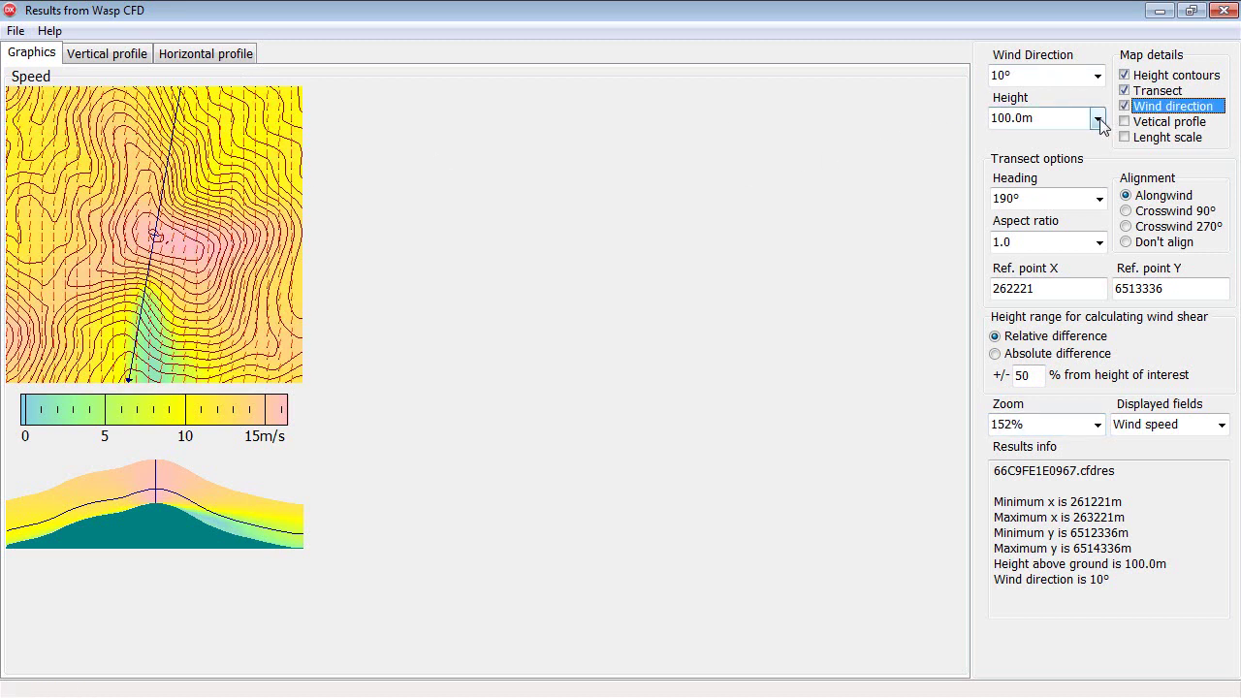
left_click(1098, 119)
scroll(1096, 194, "up", 2)
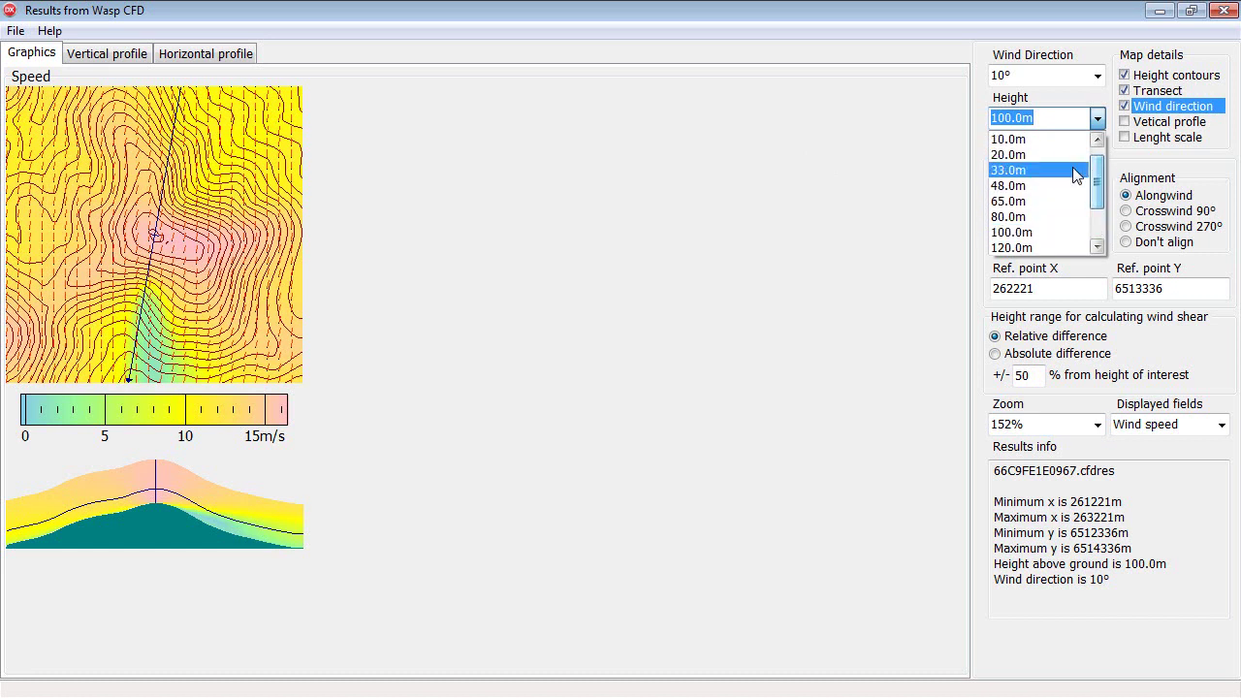
key("Escape")
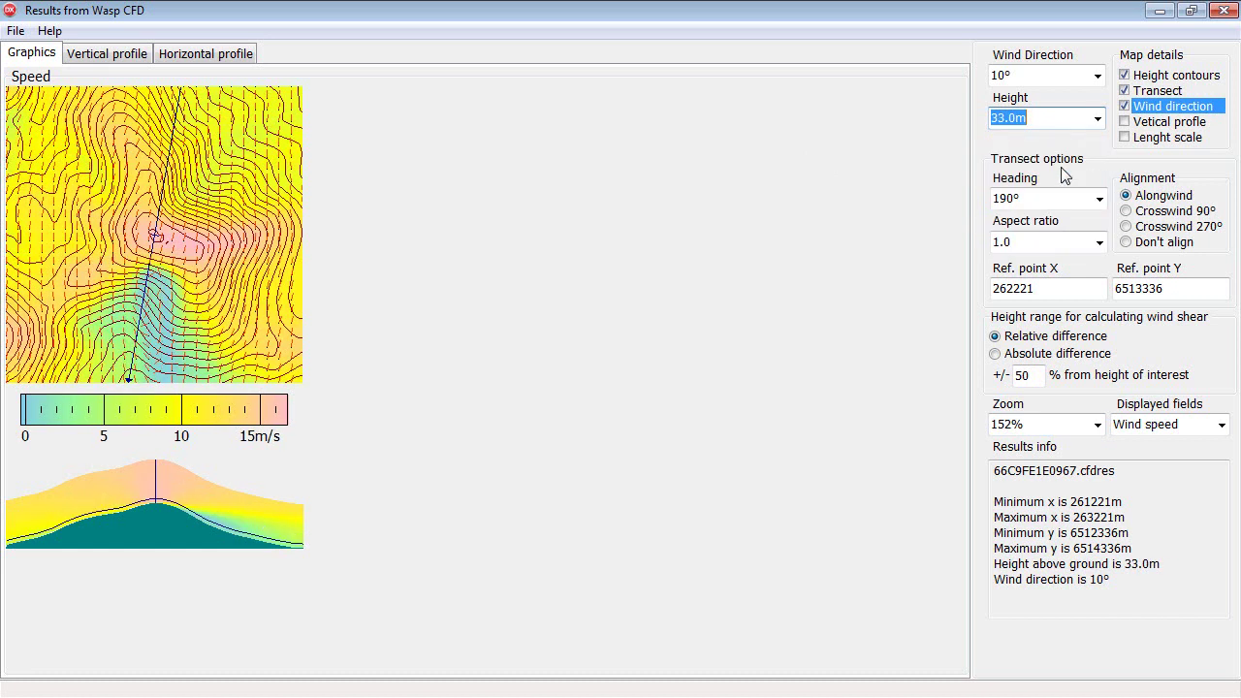
left_click(1124, 122)
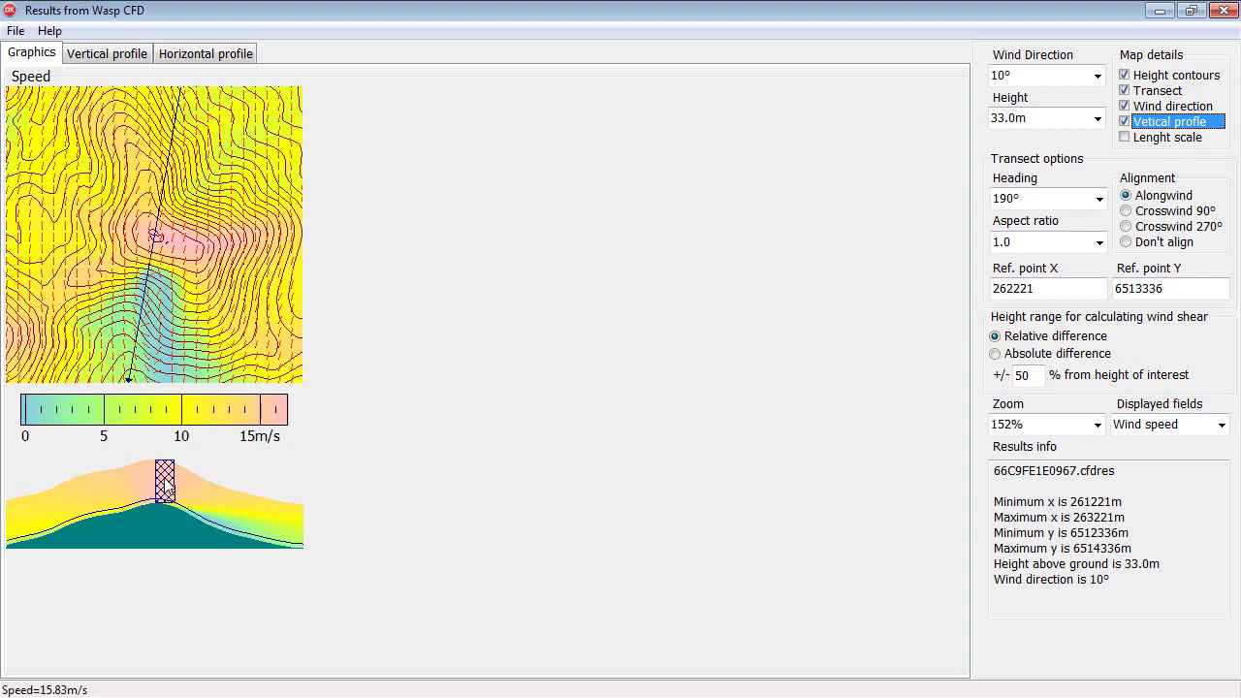
Move the profile point down the hill's slope and set the transect aspect ratio to 1.7.
left_click(212, 520)
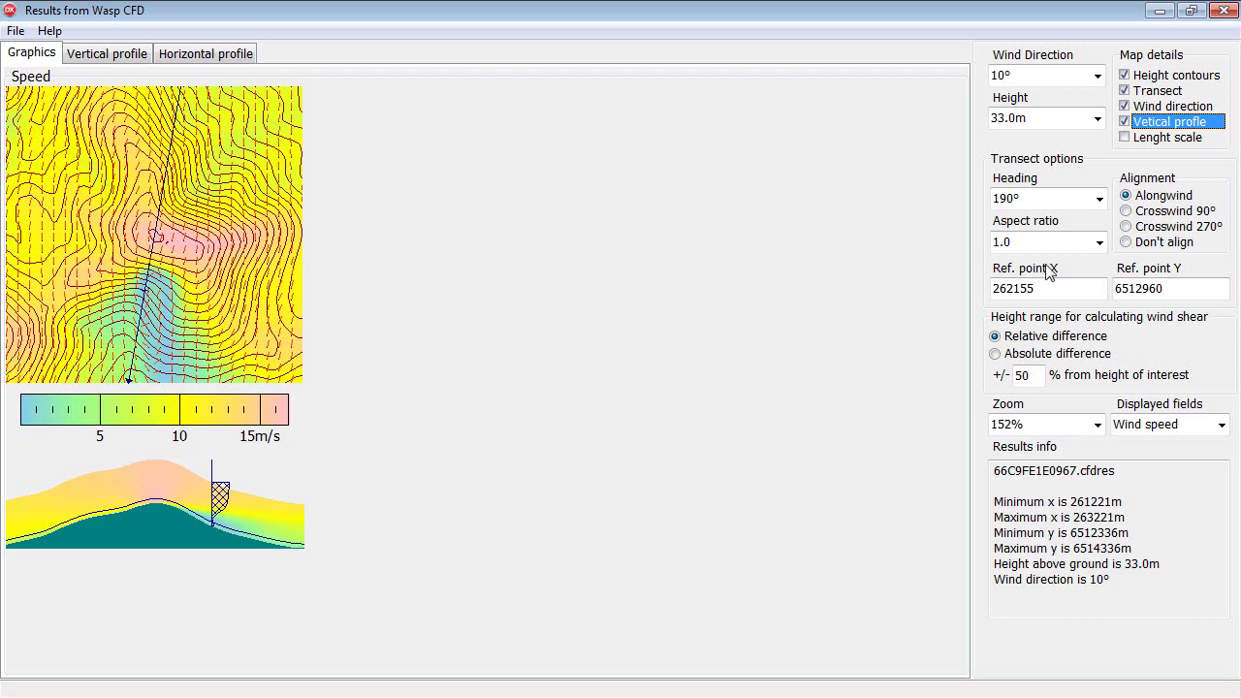
left_click(1099, 242)
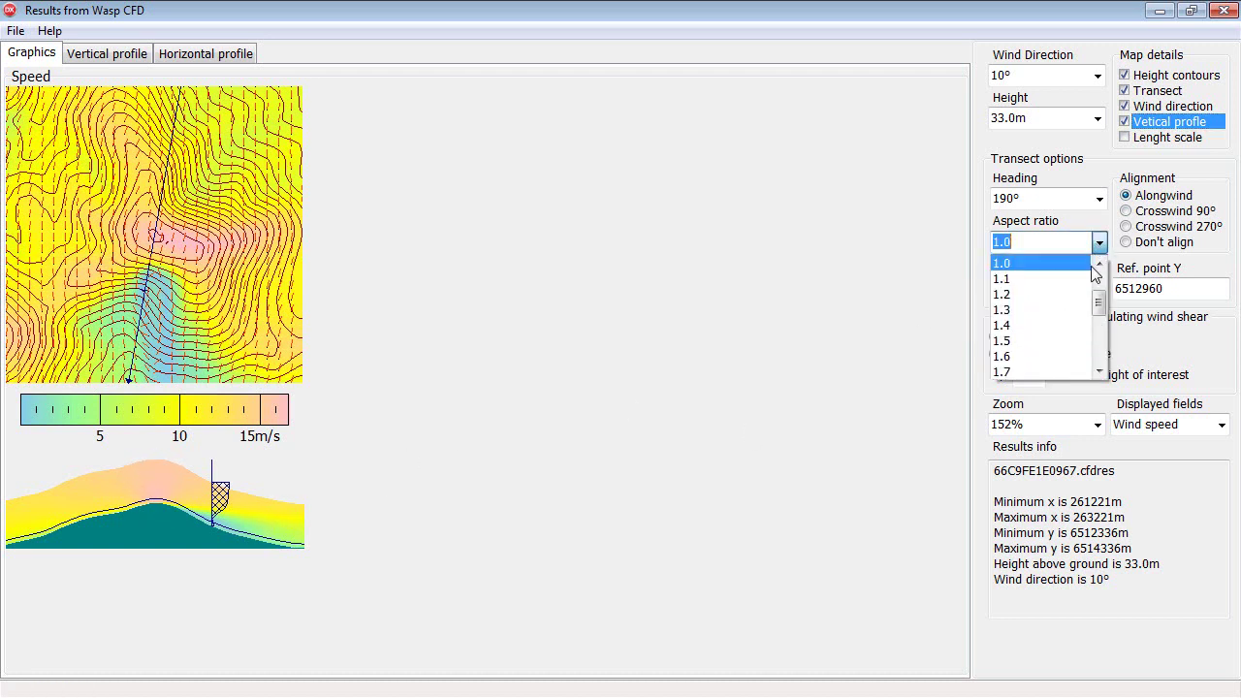
left_click(1073, 372)
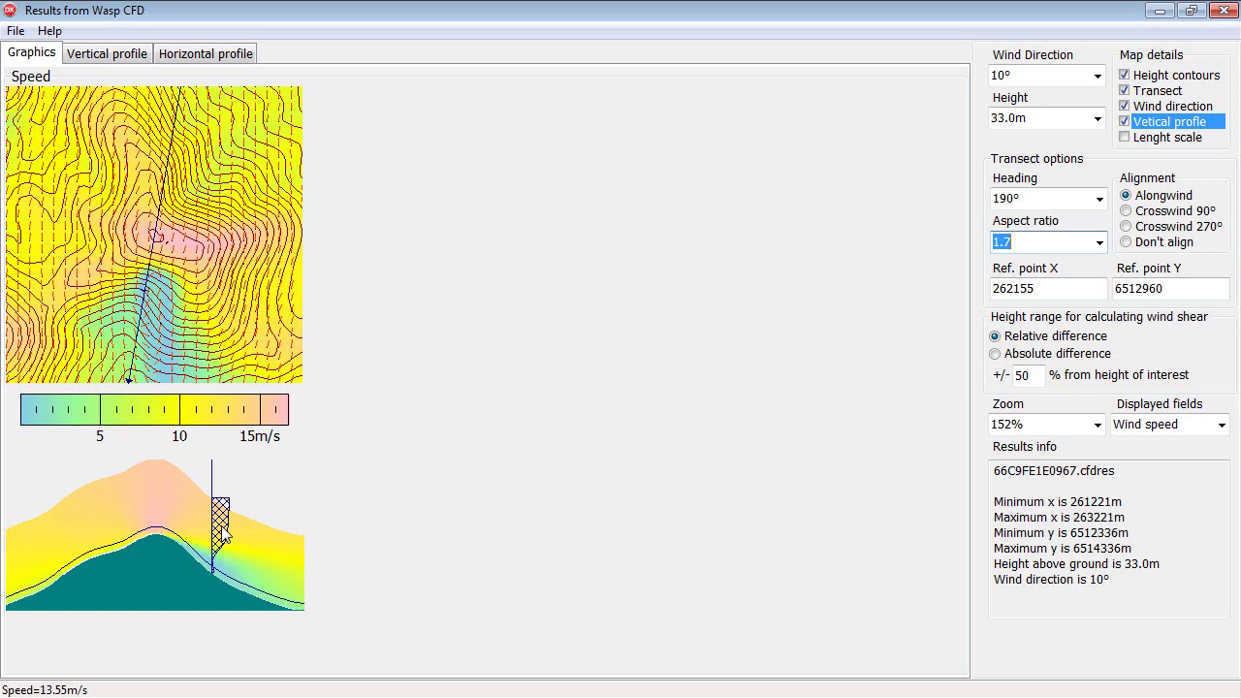
Place an east-west transect and profile point for 270° wind, then view the vertical profile table.
left_click(33, 279)
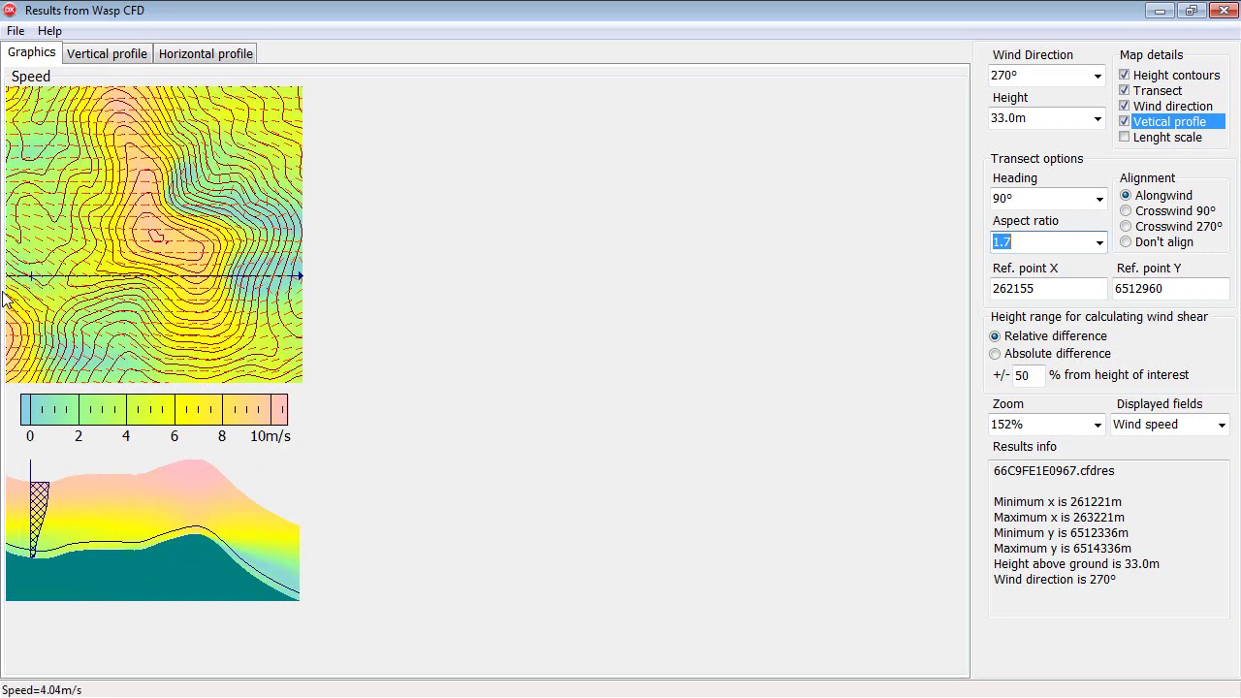
left_click(103, 258)
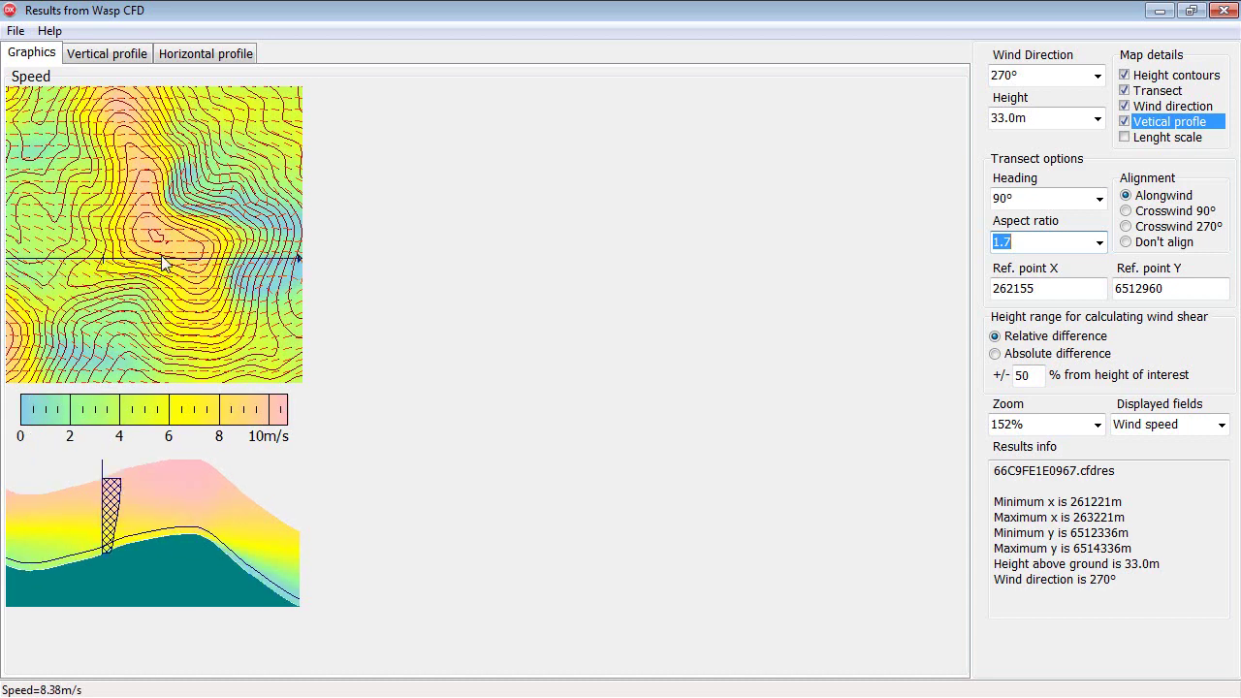
left_click(109, 55)
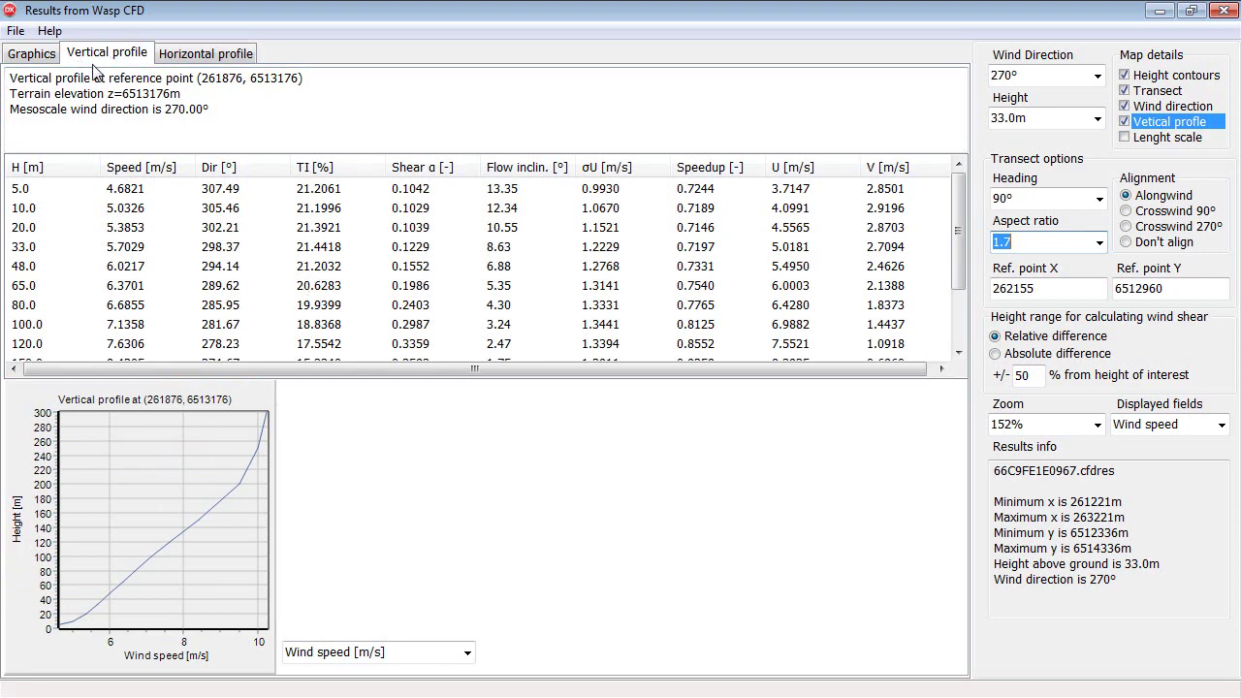
Check the horizontal profile table and speed-versus-distance chart, then go back to Graphics.
left_click(200, 55)
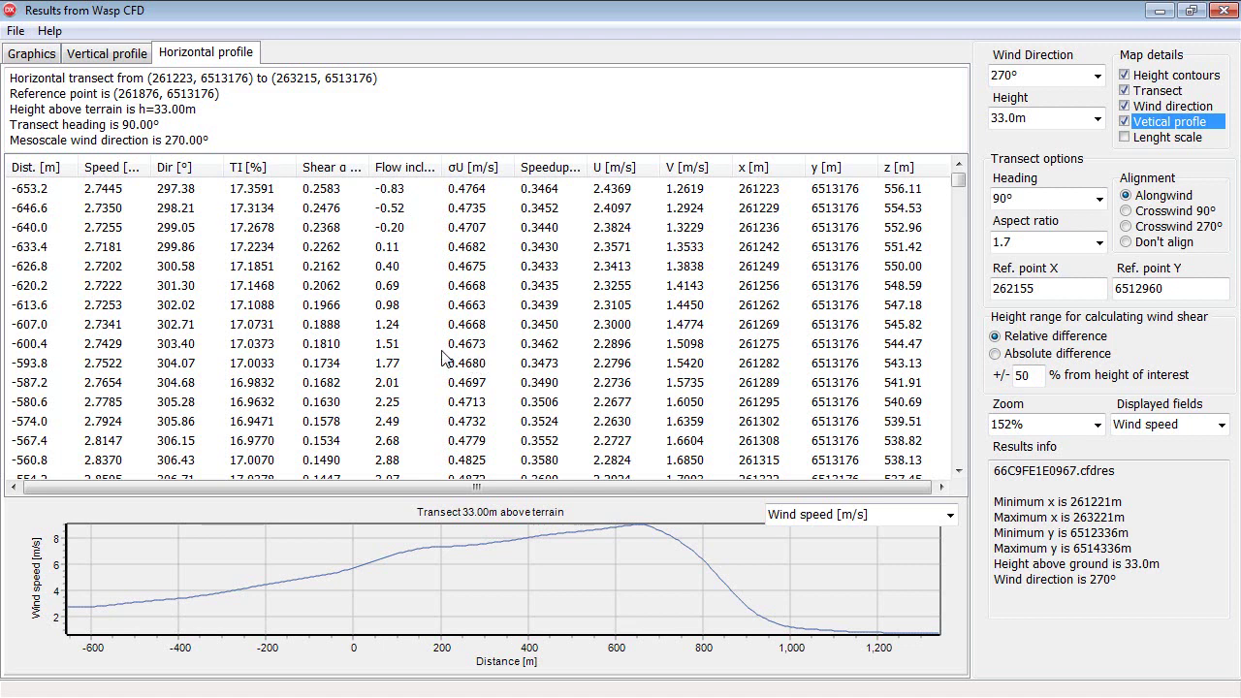
left_click(33, 58)
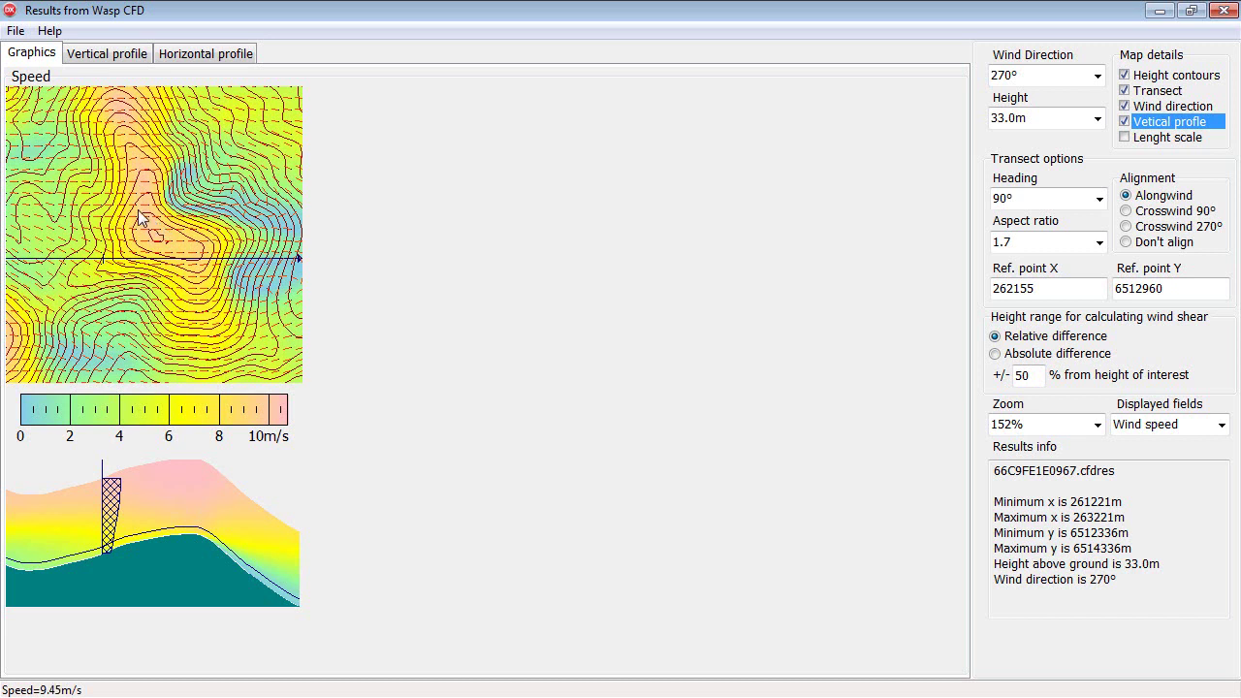
left_click(14, 32)
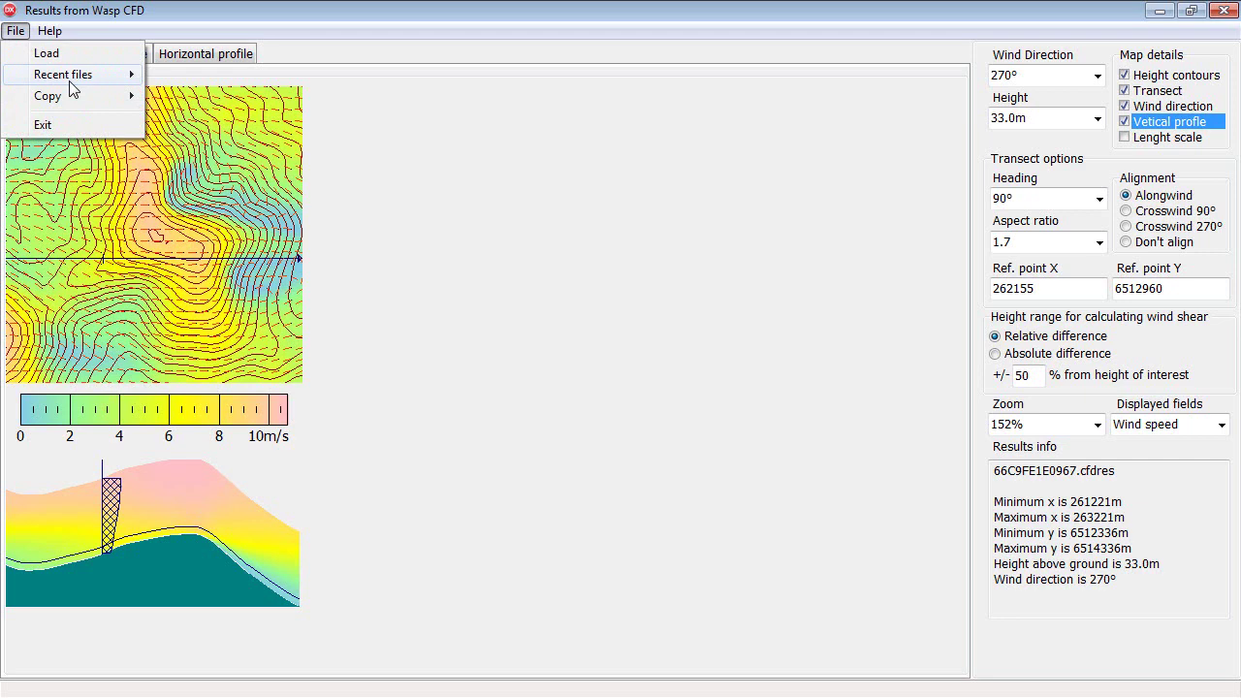
mouse_move(76, 101)
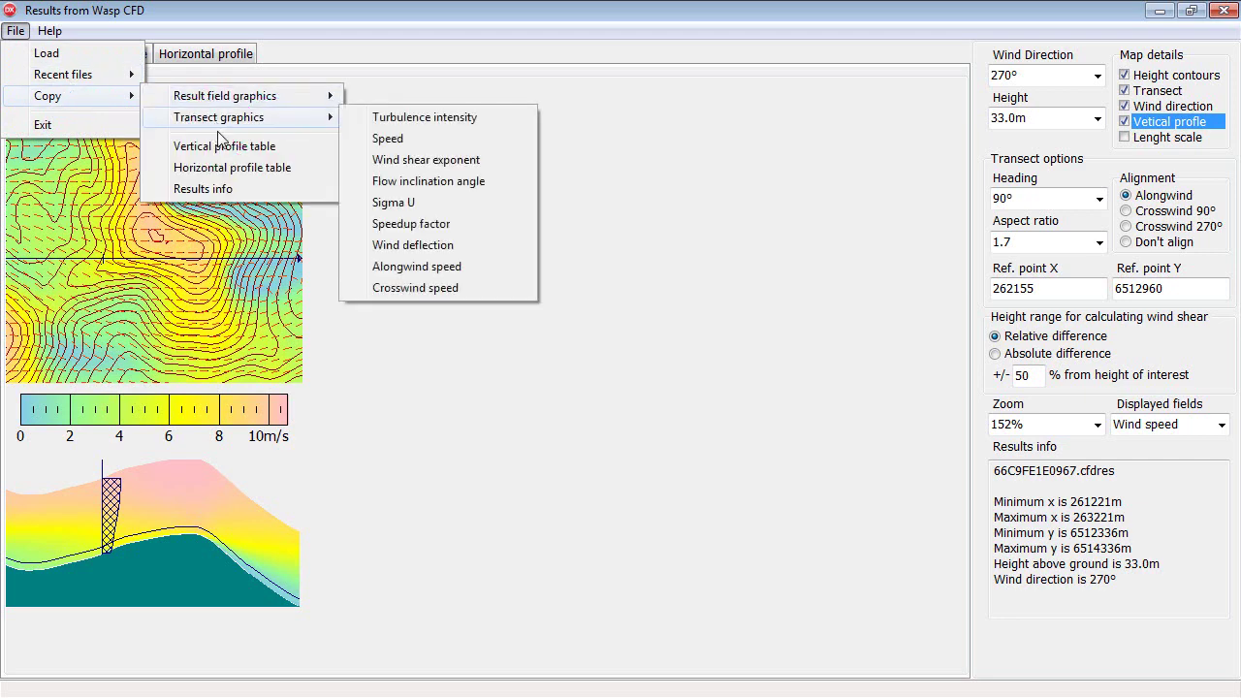
left_click(254, 180)
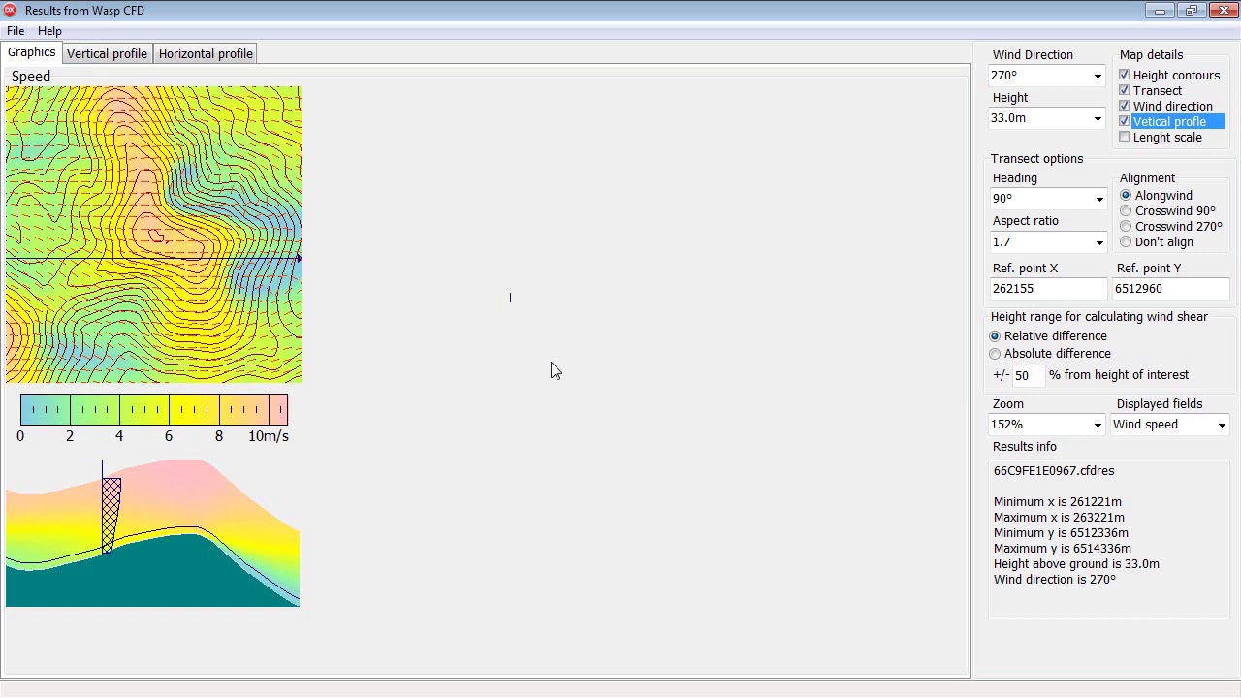
left_click(204, 417)
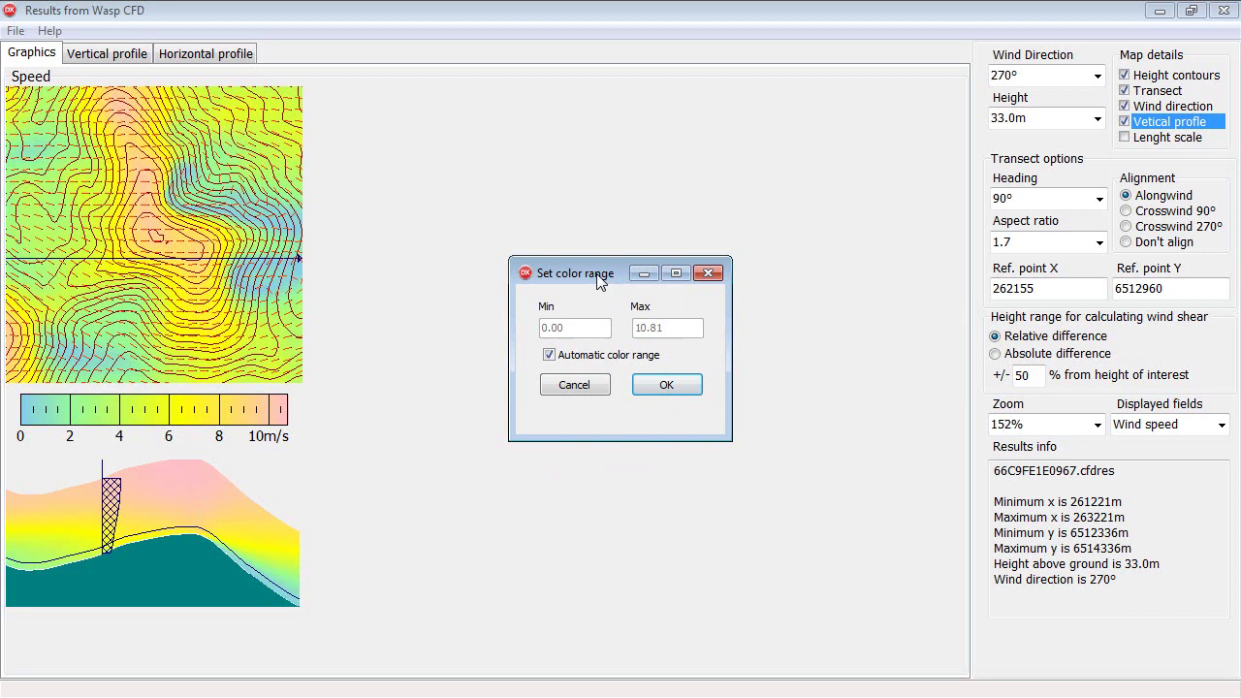
left_click_drag(598, 279, 477, 252)
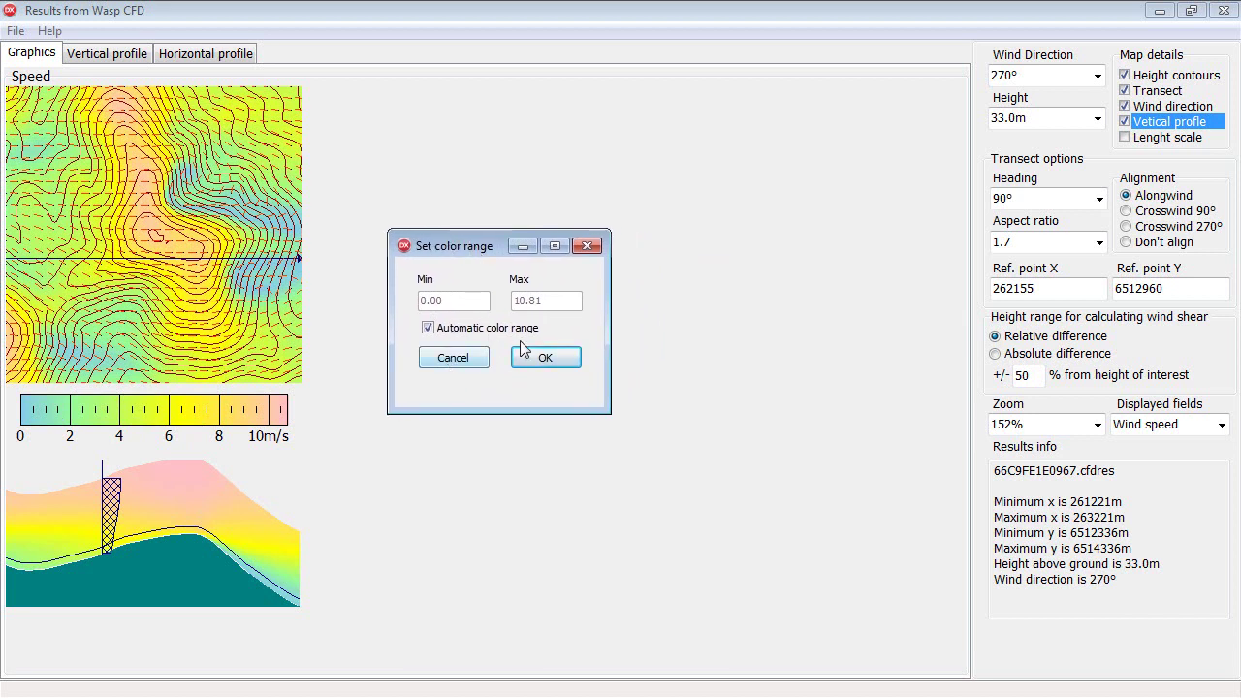
left_click(427, 327)
left_click(428, 329)
left_click(548, 356)
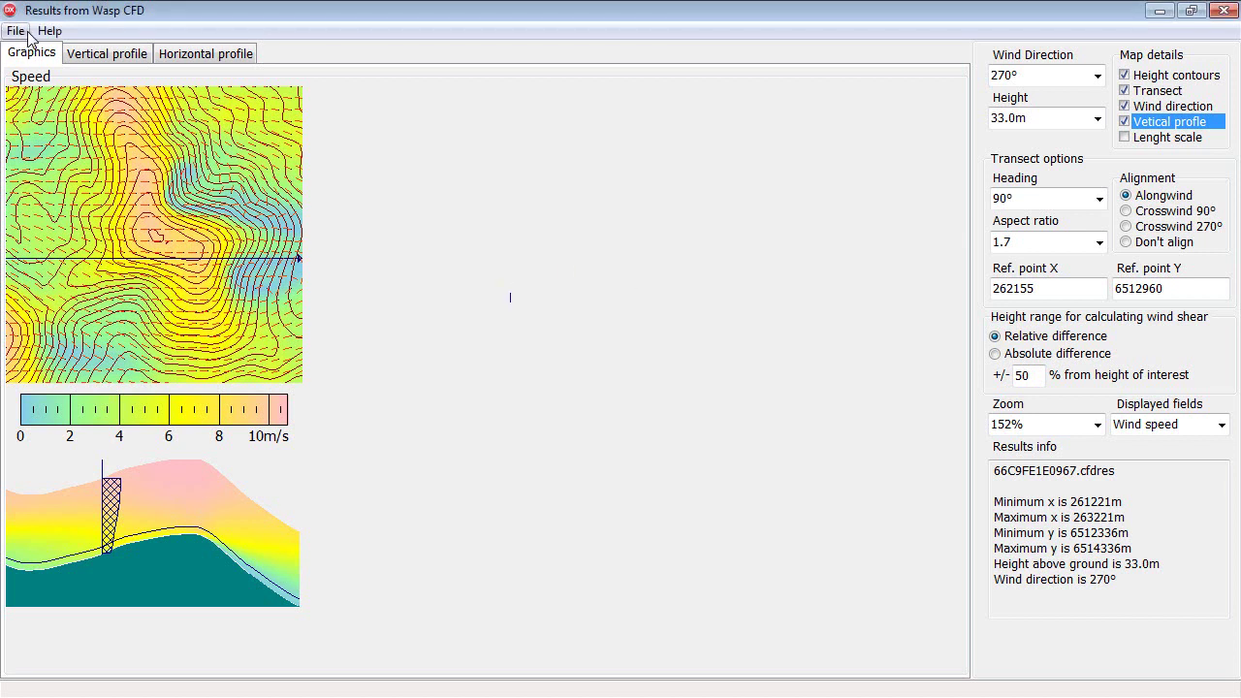